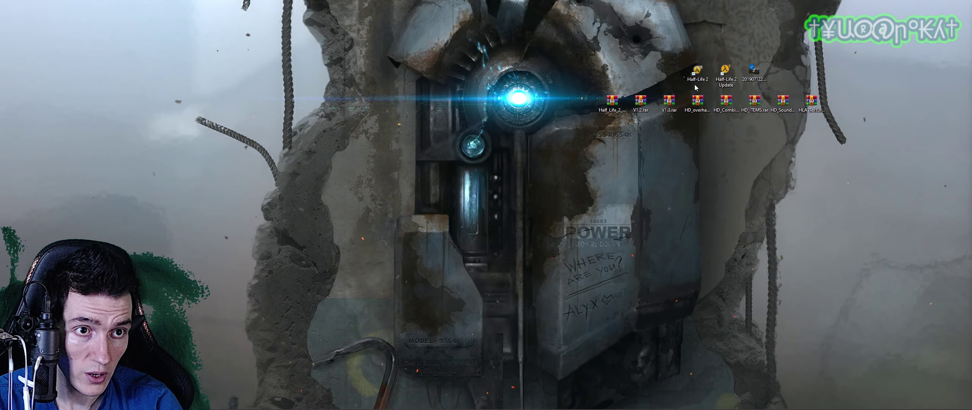
click(726, 74)
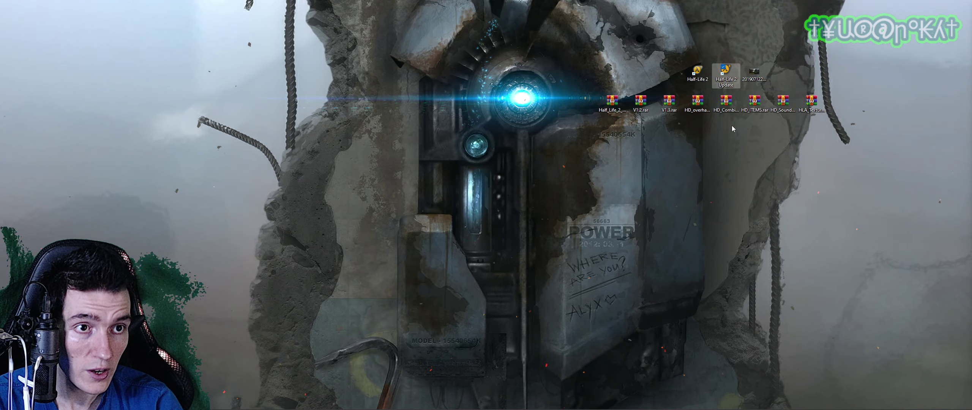
click(736, 178)
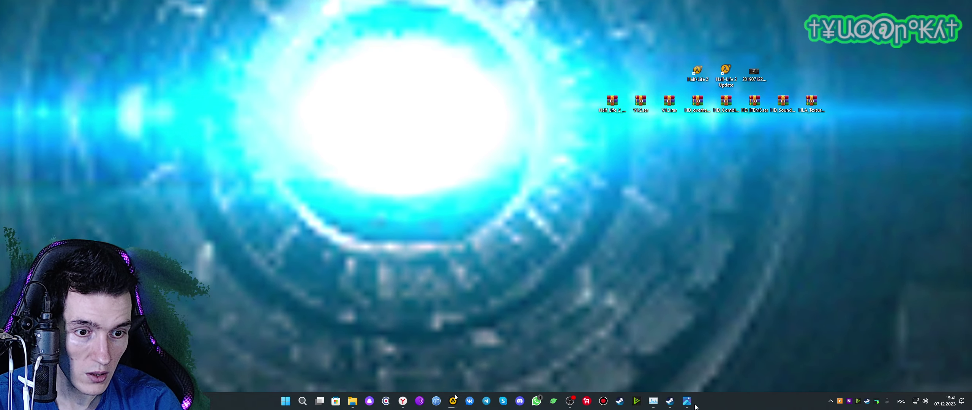
Step: Switch to Steam, open the store page of Half-Life 2: Update, and look over its free installation section
click(669, 401)
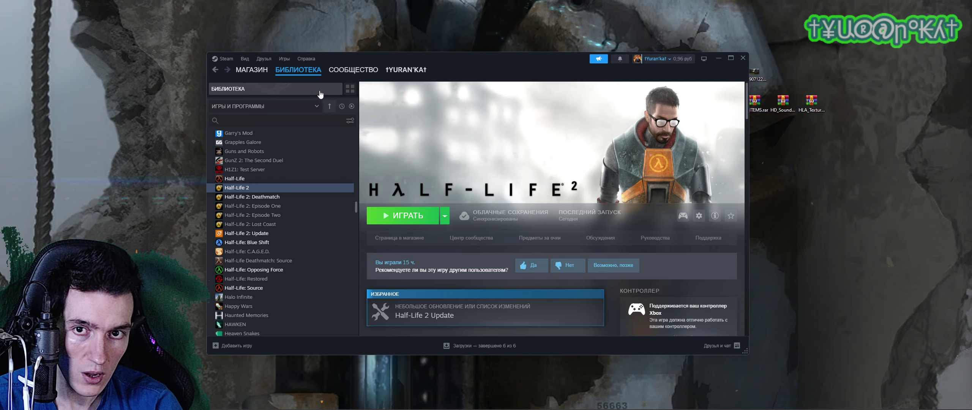
mouse_move(237, 72)
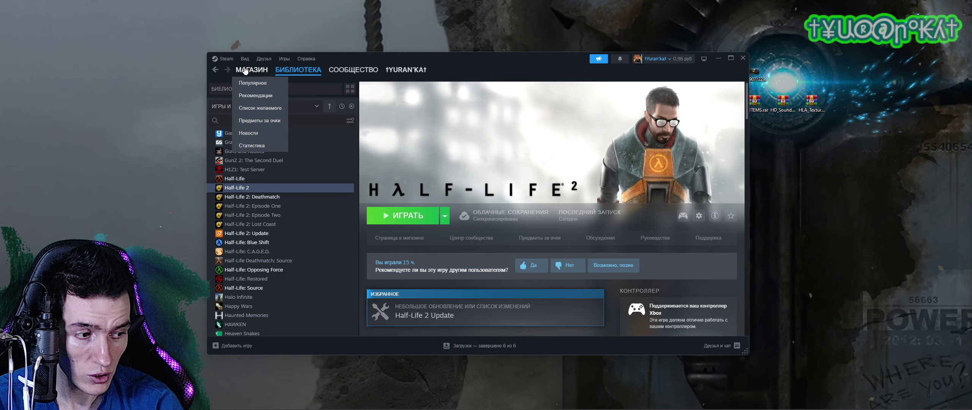
click(245, 71)
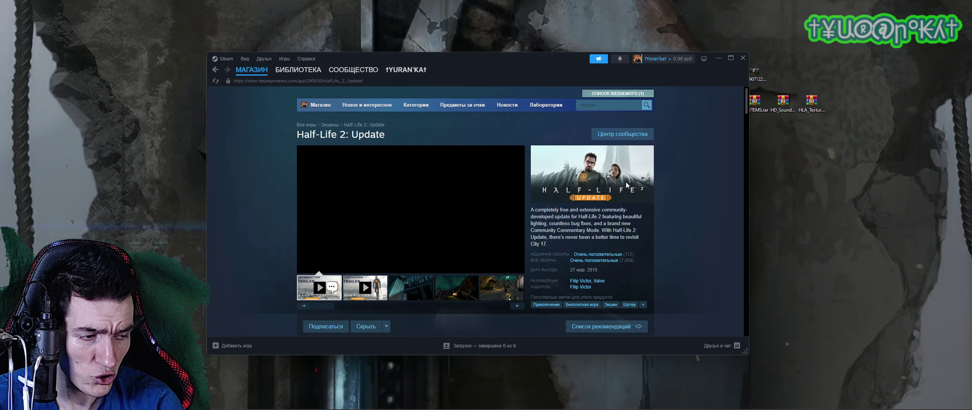
scroll(626, 182, down, 8)
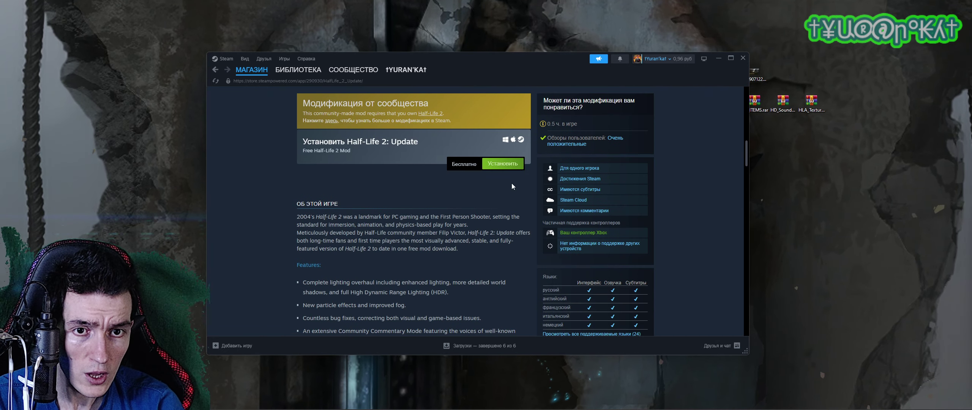
scroll(511, 186, up, 4)
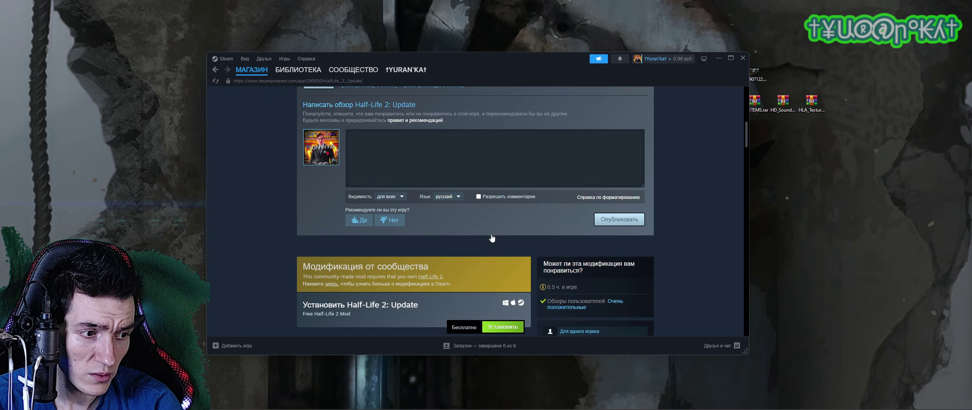
scroll(492, 237, down, 1)
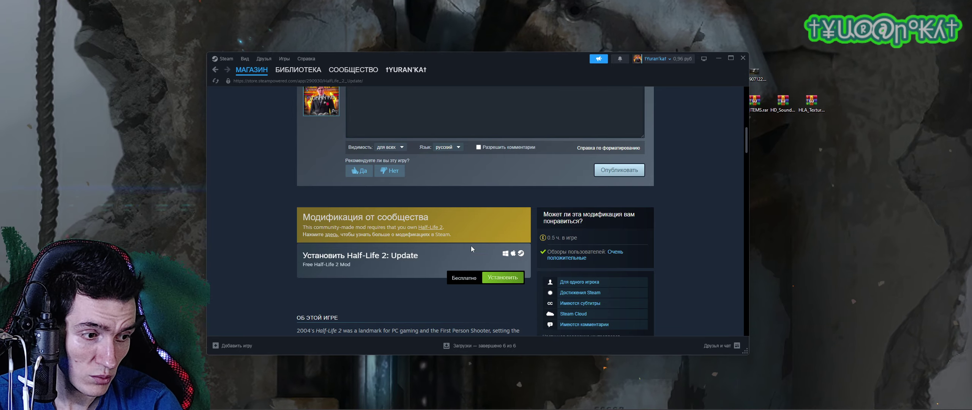
scroll(436, 135, up, 10)
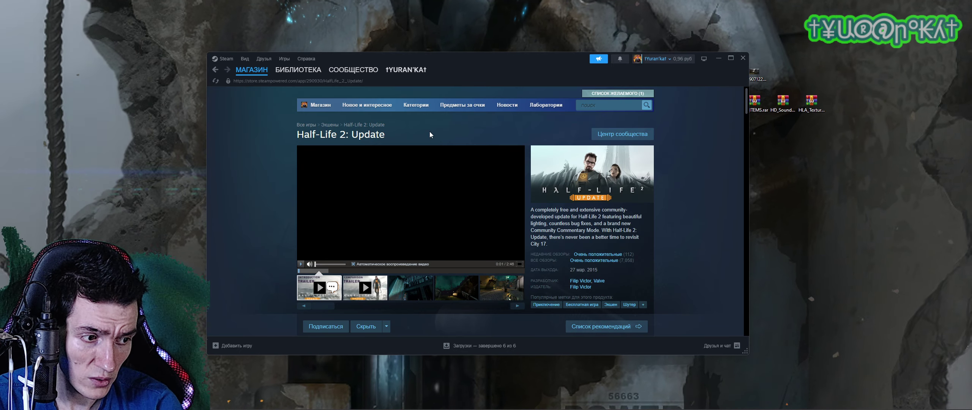
Step: Return to Half-Life 2 in the Steam library, move the window clear of the desktop shortcuts, and close it
click(298, 70)
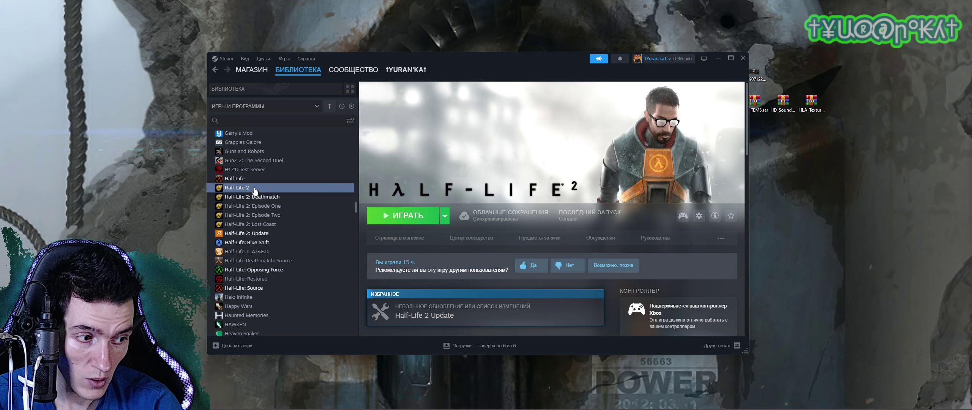
drag(576, 62, 586, 97)
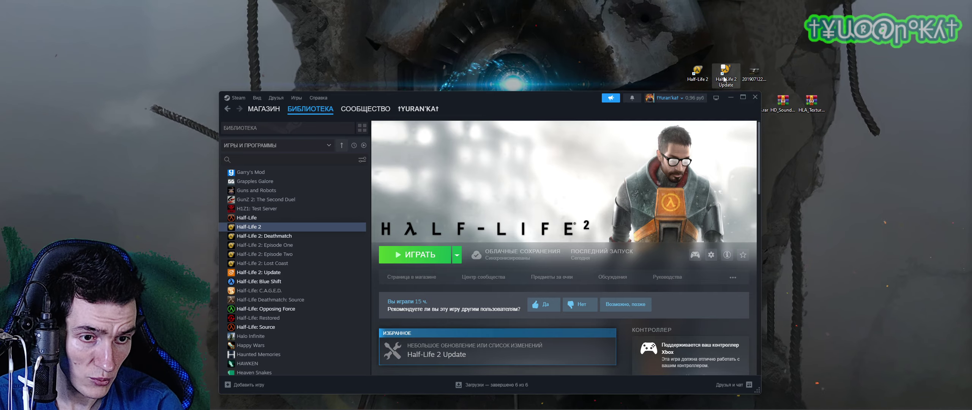
click(755, 97)
double_click(754, 71)
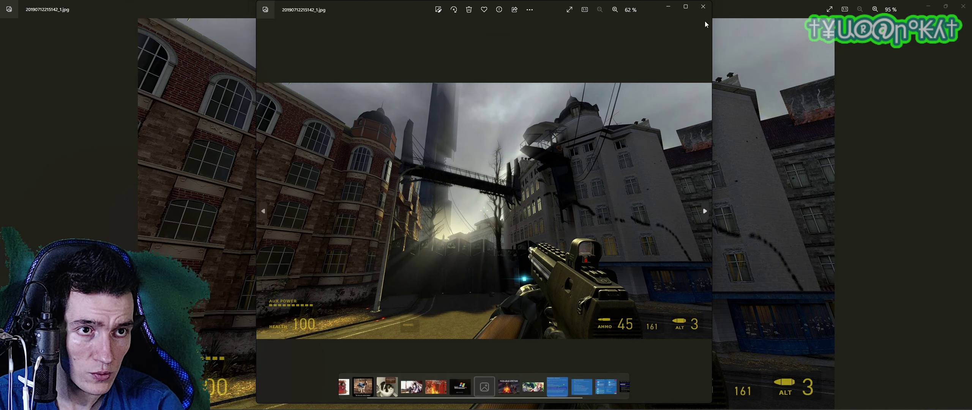
click(702, 7)
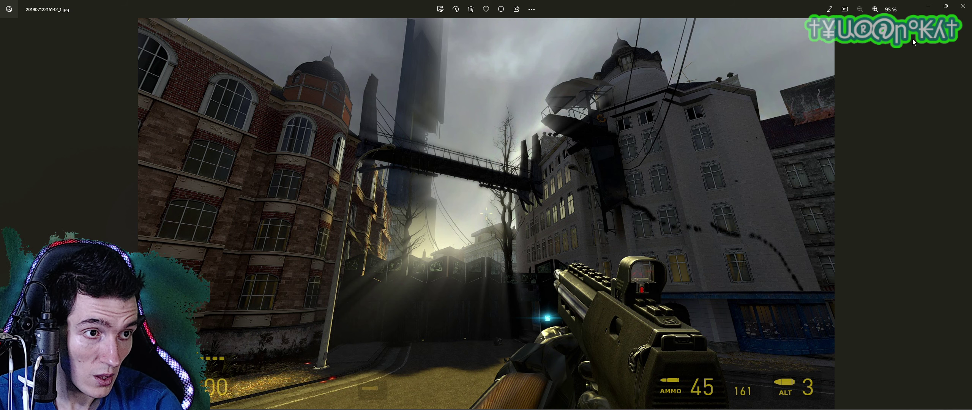
click(963, 6)
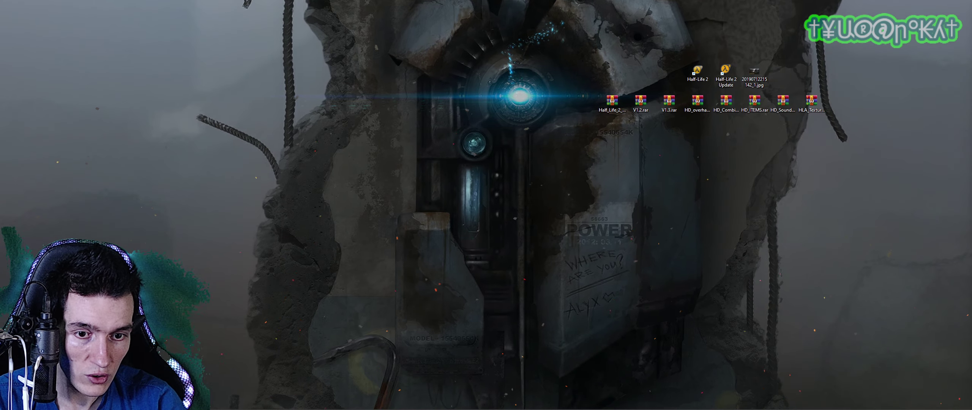
Step: Switch to the browser and examine the downloadable files of the Half Life 2 HD Remastered texture pack on ModDB
click(420, 403)
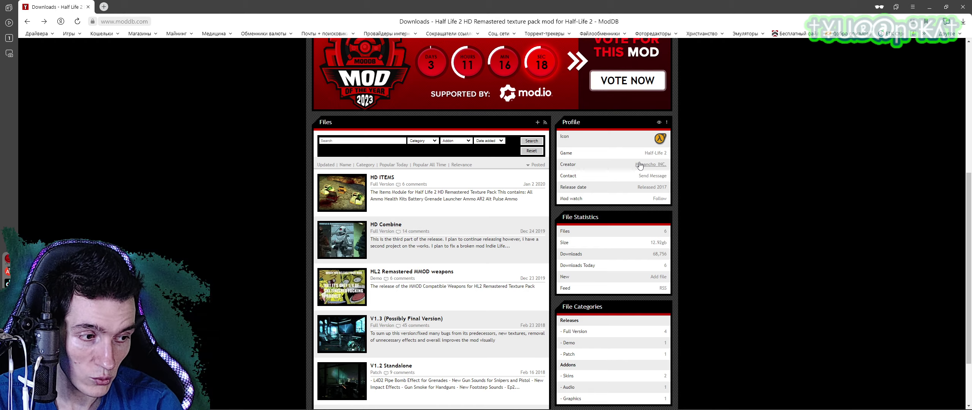
scroll(640, 164, down, 2)
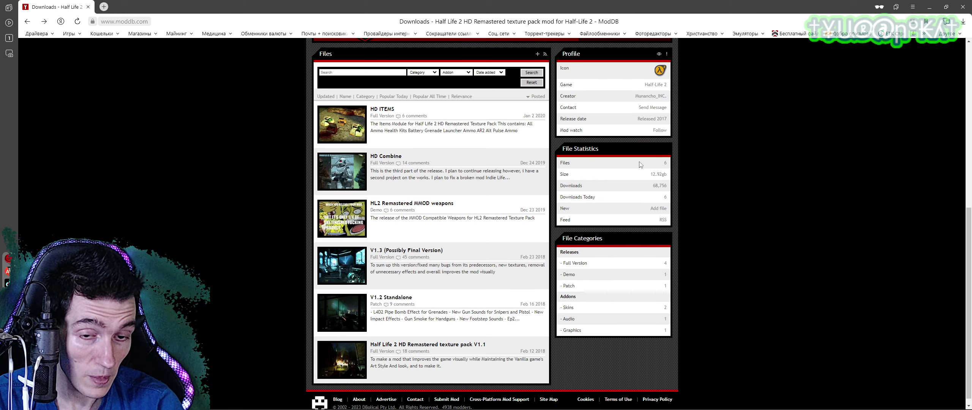
scroll(495, 250, up, 9)
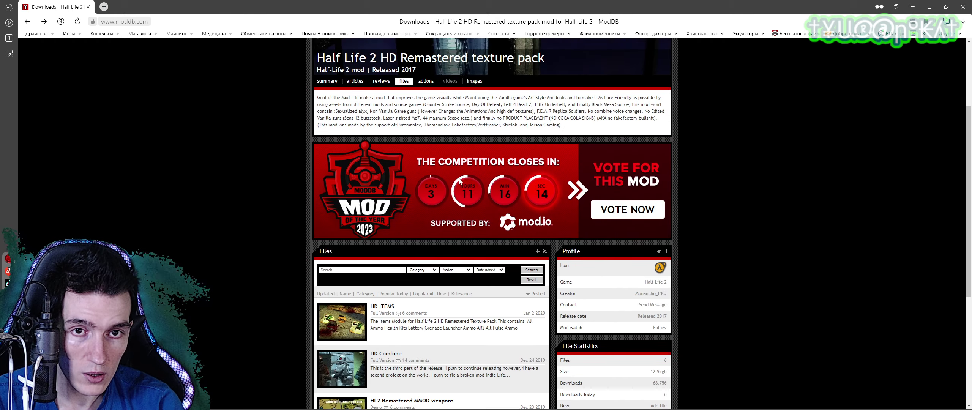
scroll(458, 176, down, 7)
scroll(458, 176, down, 2)
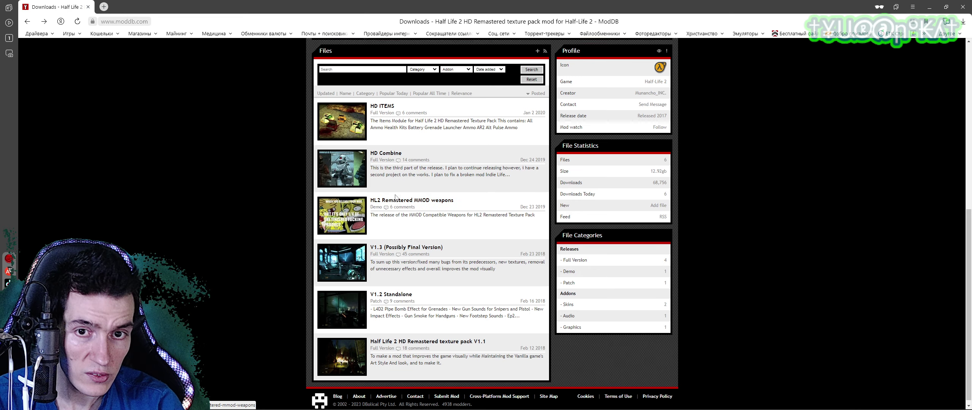
scroll(385, 189, up, 1)
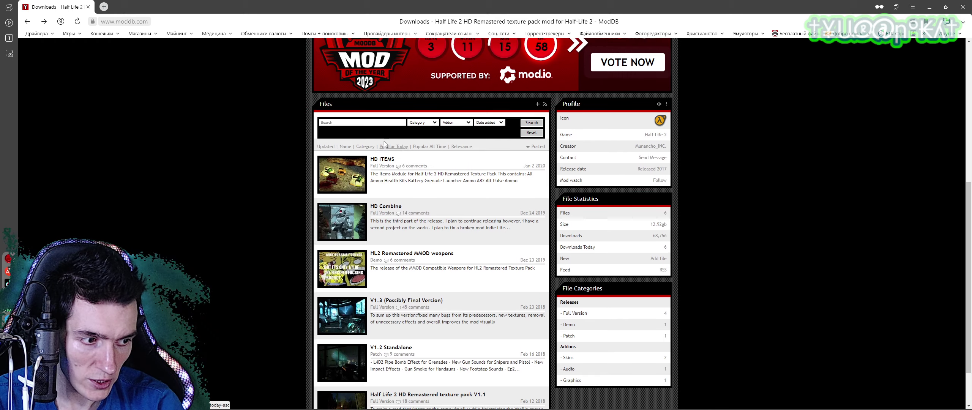
scroll(384, 143, up, 6)
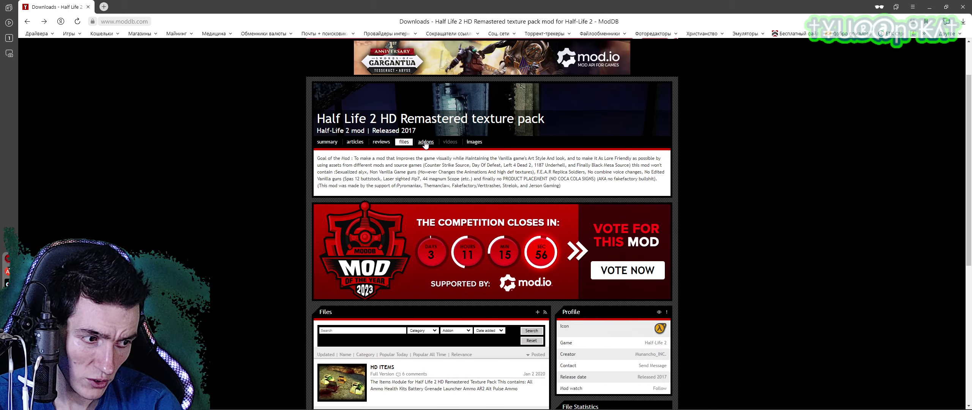
scroll(425, 144, down, 7)
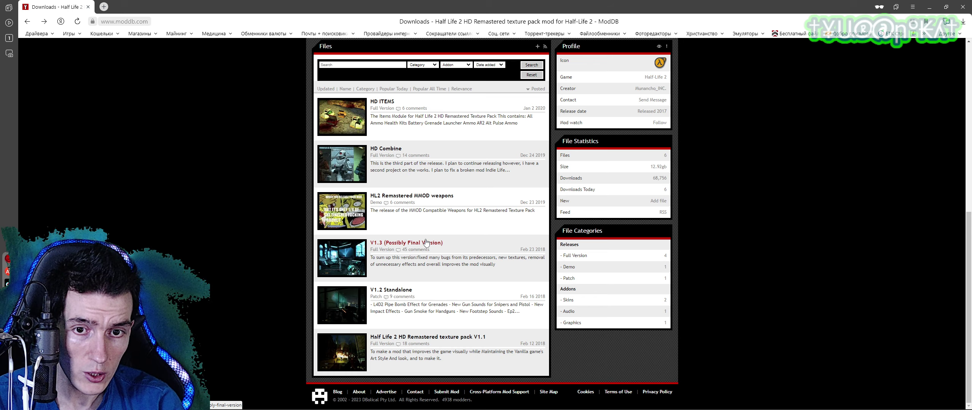
Step: Open the V1.3 (Possibly Final Version) file page and read the comments on the Engine Error and its workaround
click(387, 243)
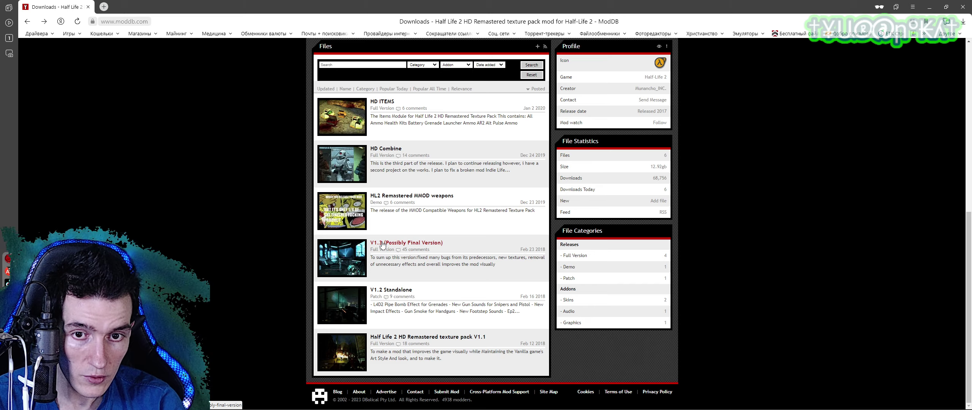
scroll(382, 242, down, 5)
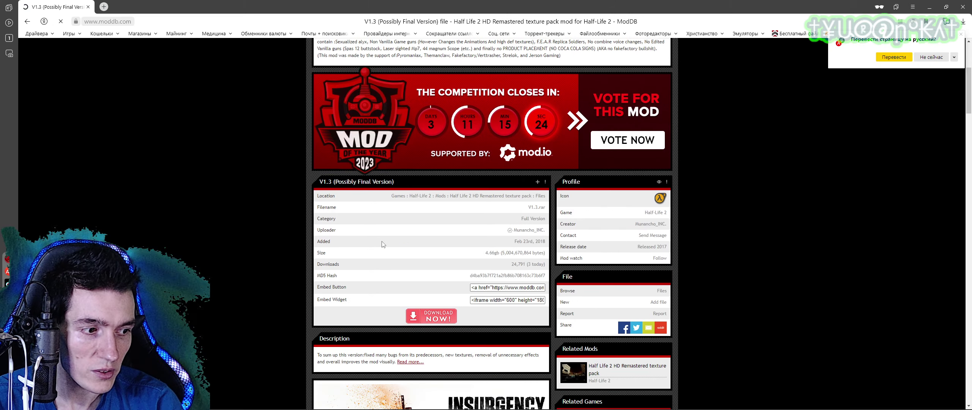
scroll(382, 245, down, 5)
scroll(383, 244, down, 10)
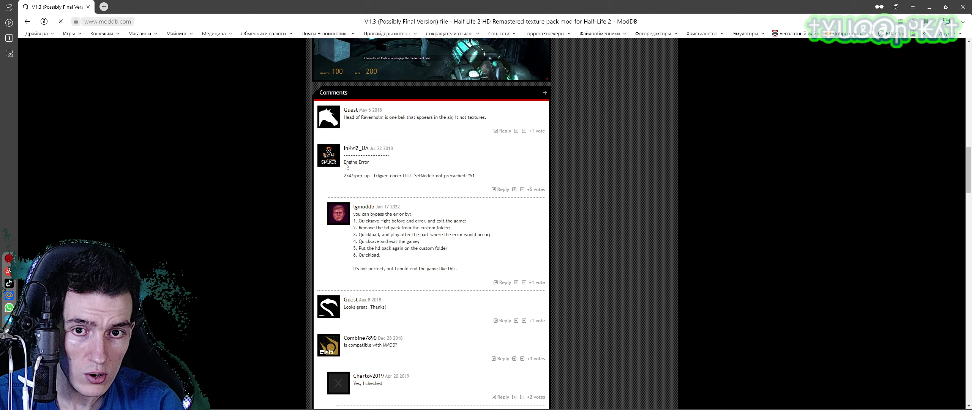
drag(343, 146, 439, 174)
click(438, 174)
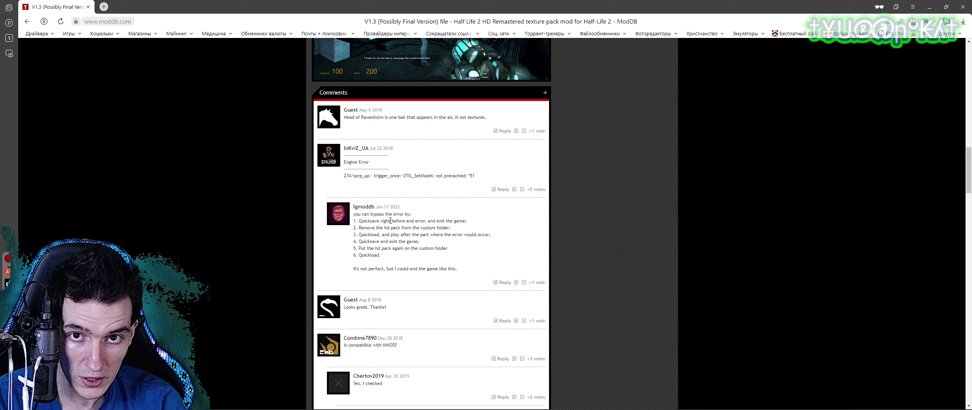
right_click(391, 221)
click(368, 213)
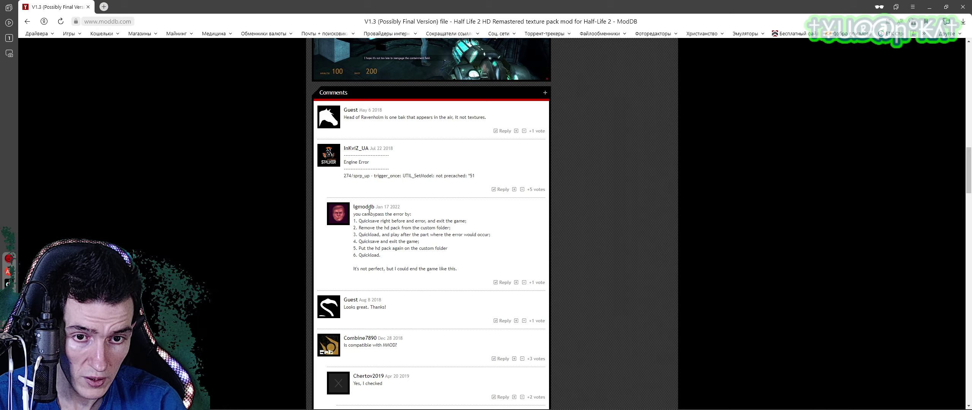
Step: Expand the full description of V1.3 and review its list of changes and the file details
scroll(511, 260, up, 3)
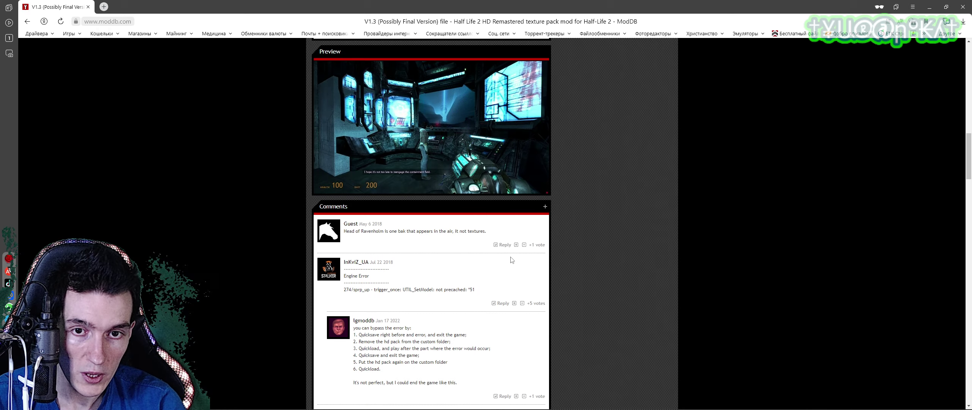
scroll(511, 260, up, 6)
scroll(511, 260, down, 8)
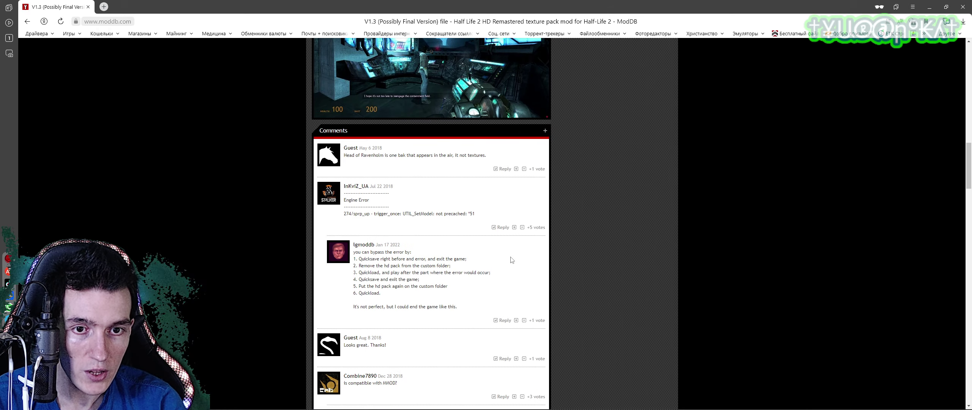
scroll(512, 260, up, 15)
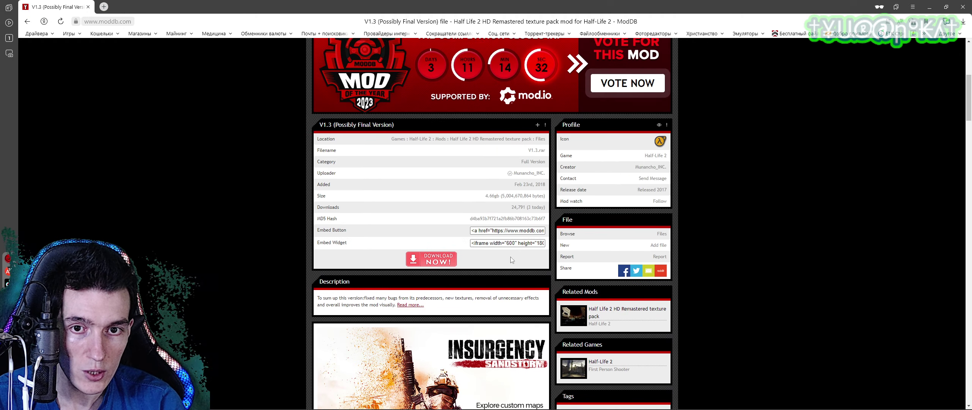
click(412, 324)
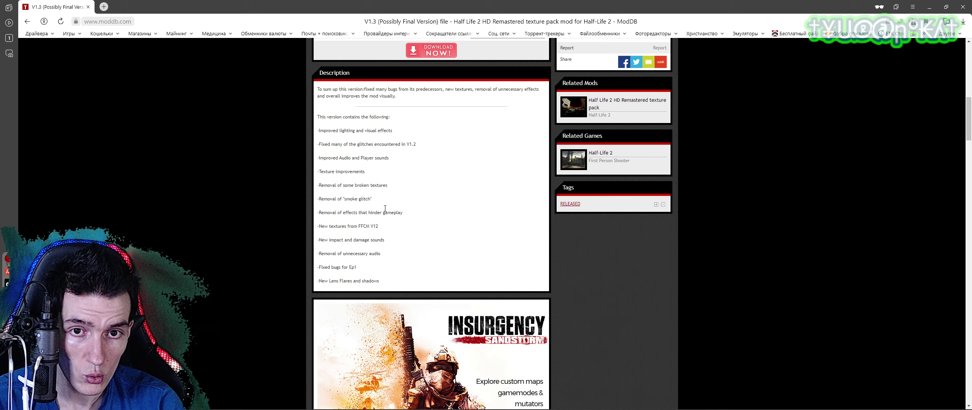
scroll(403, 158, up, 7)
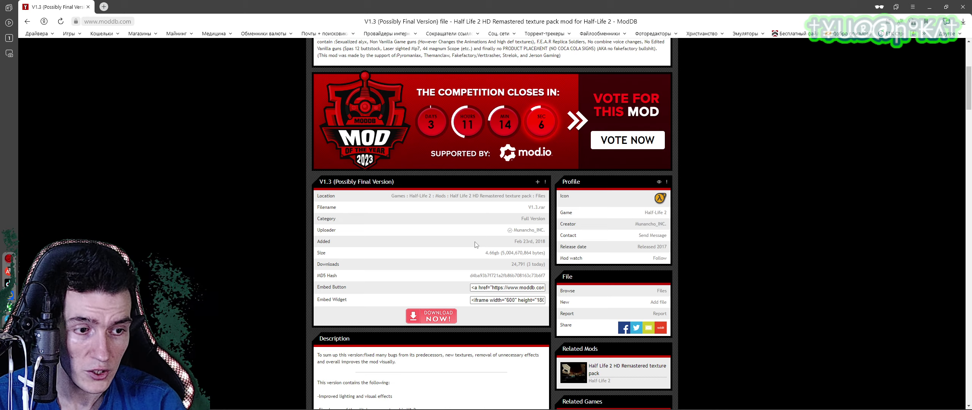
scroll(474, 243, down, 2)
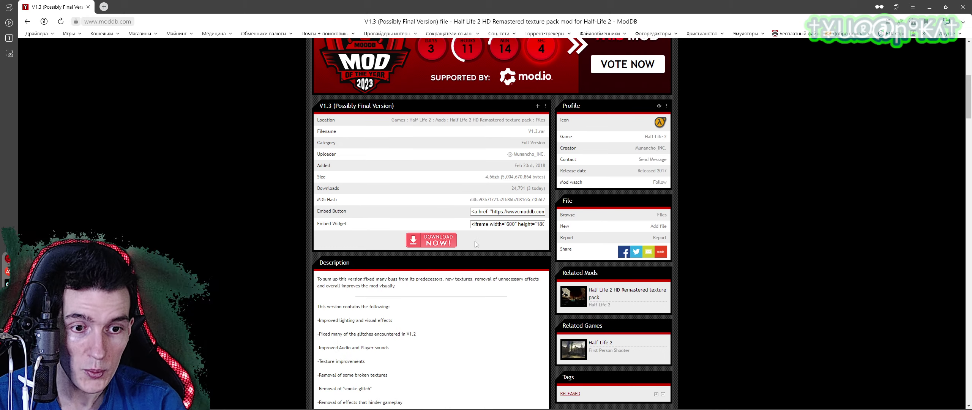
Step: Return to the mod's file list, open the V1.2 Standalone page, and highlight the Ep2 Crushed Barrel line in its description
key(alt+Left)
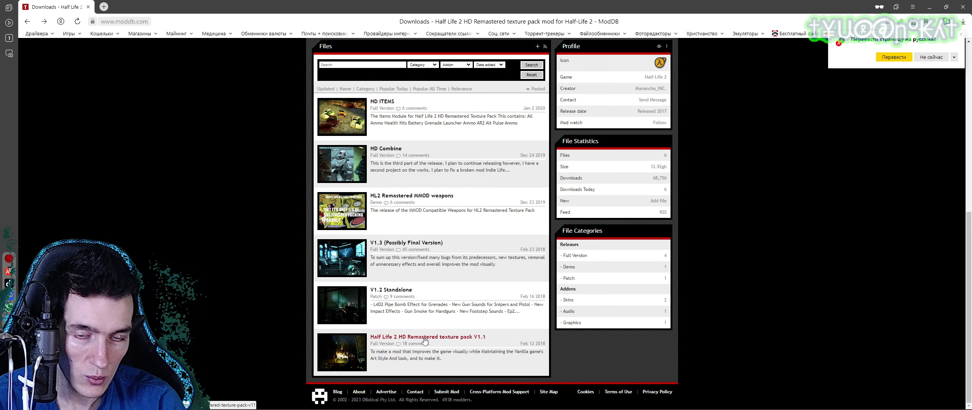
click(394, 289)
scroll(400, 265, down, 9)
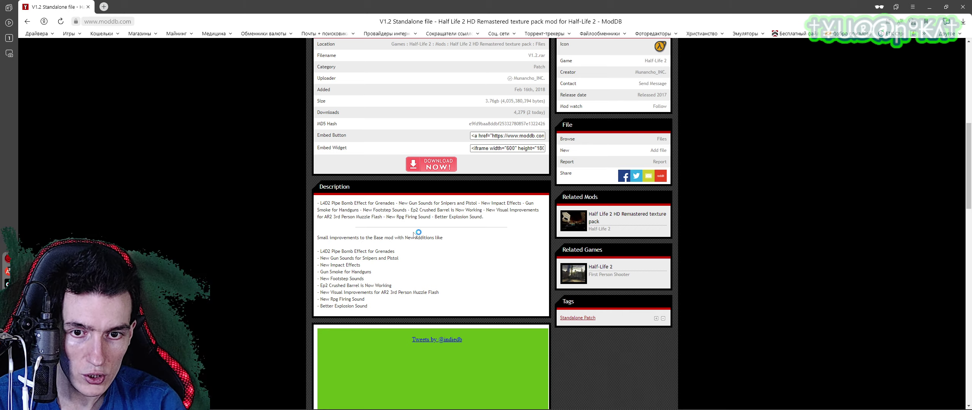
drag(392, 286, 320, 286)
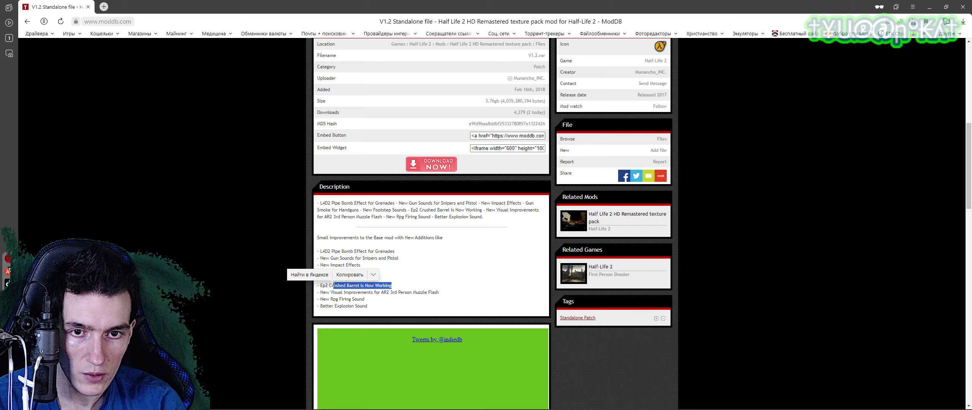
Step: Clear the highlight in the V1.2 Standalone description, review the file details, and return to the mod's file list
click(377, 252)
scroll(376, 253, up, 3)
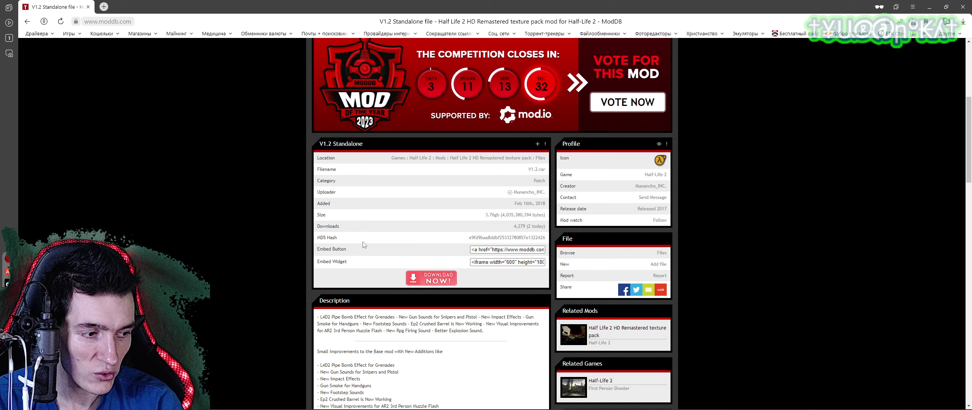
key(alt+Left)
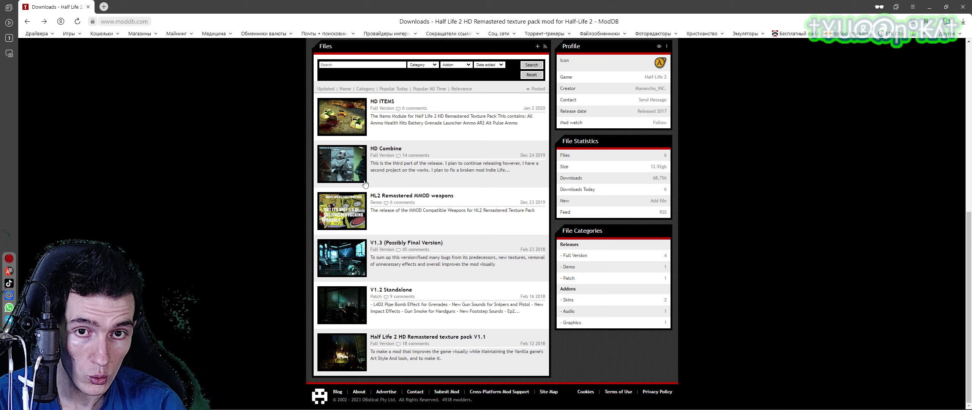
Step: Reopen the V1.2 Standalone page, look through the available download mirrors for V1.2.rar, and close the mirror list
click(405, 290)
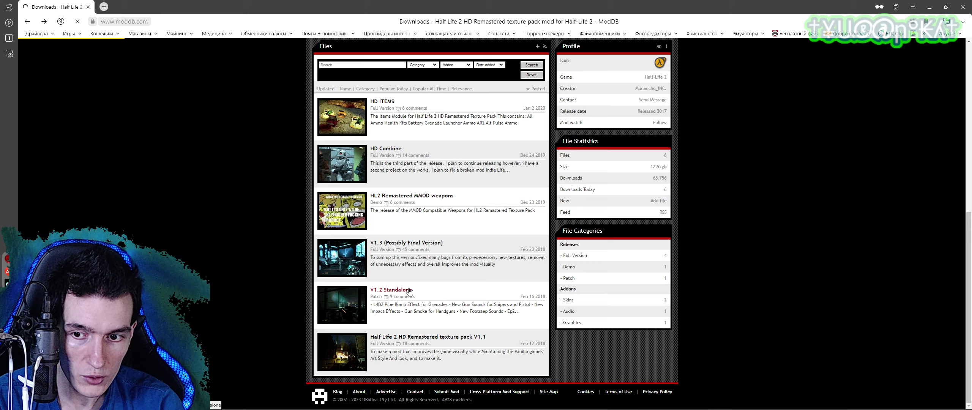
scroll(434, 243, down, 6)
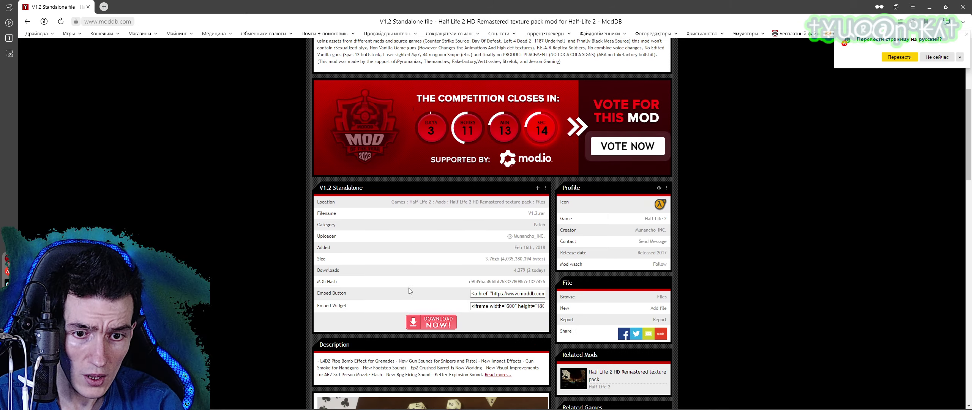
click(435, 243)
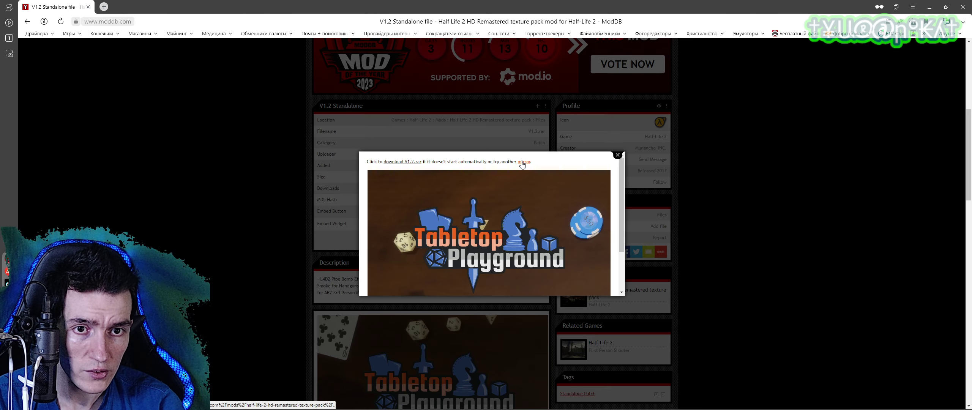
click(523, 161)
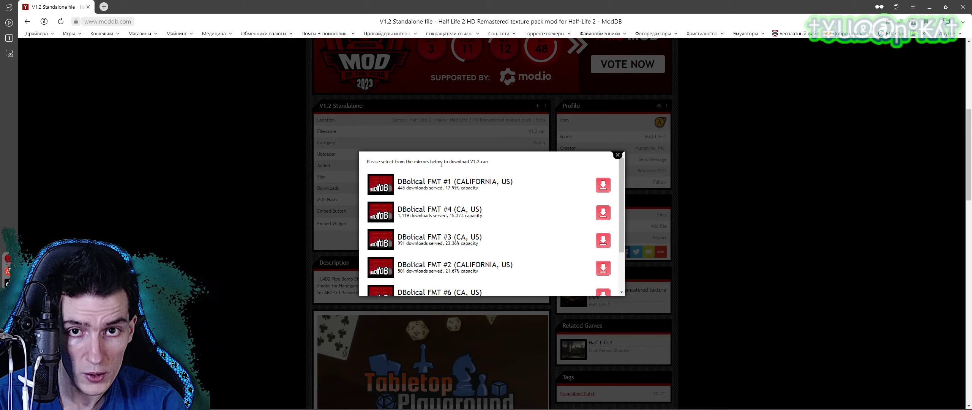
scroll(441, 164, down, 3)
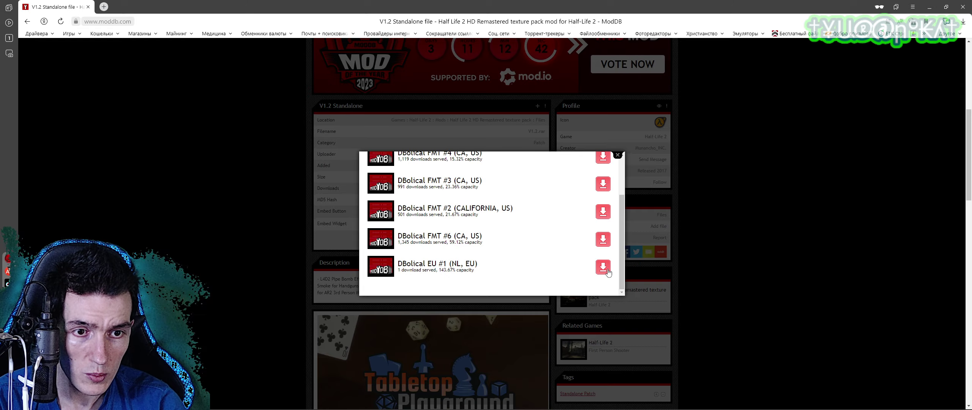
scroll(606, 272, up, 3)
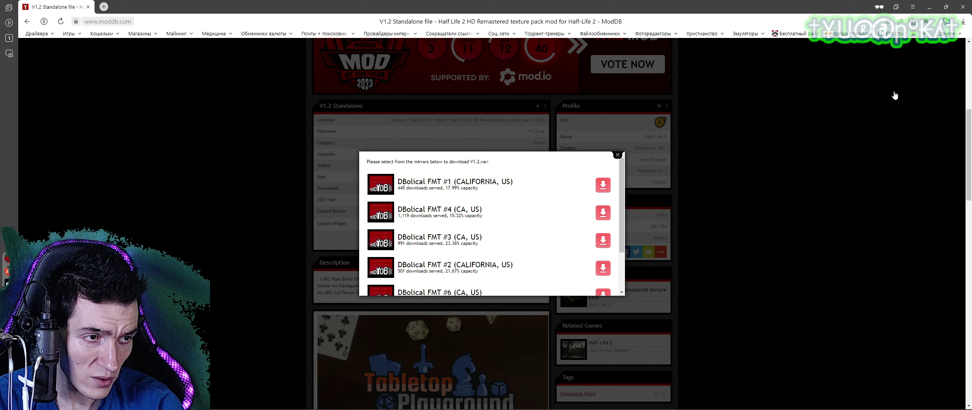
click(615, 157)
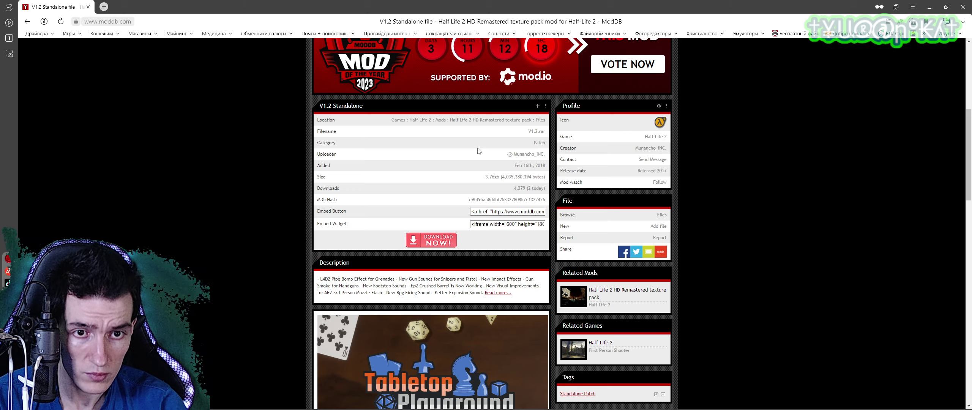
Step: Return to the file list, open the HL2 Remastered MMOD weapons page, and review its file details
key(alt+Left)
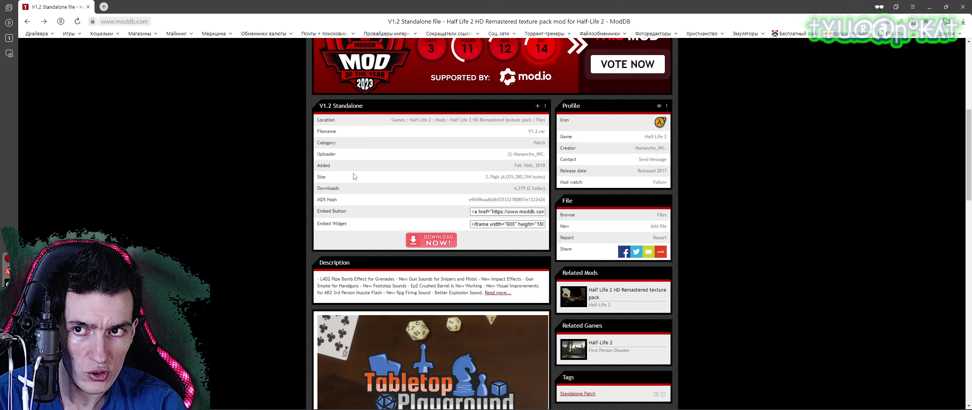
scroll(354, 176, up, 5)
scroll(355, 174, down, 6)
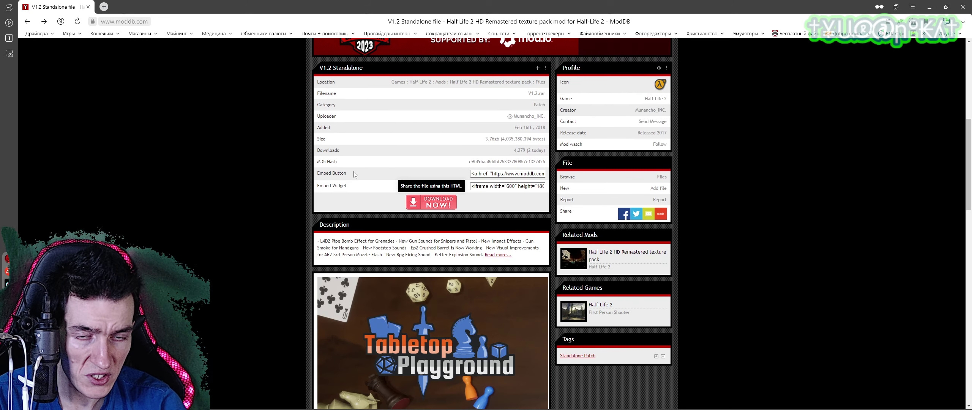
scroll(354, 174, up, 3)
key(alt+Left)
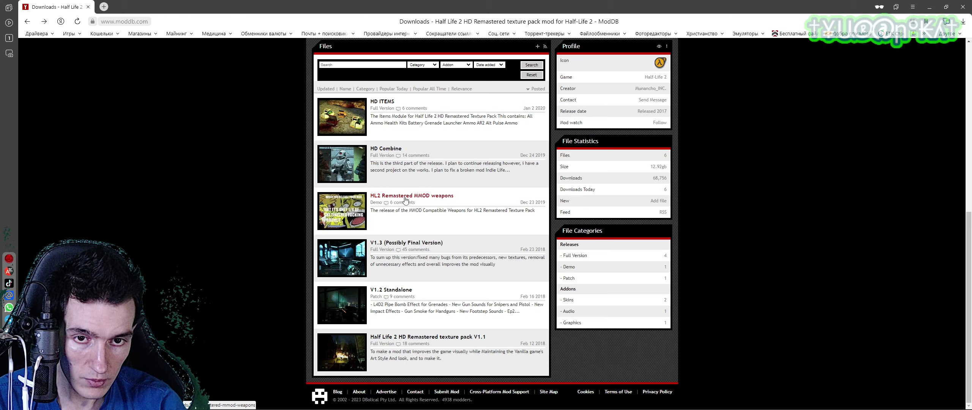
click(406, 200)
scroll(405, 200, down, 5)
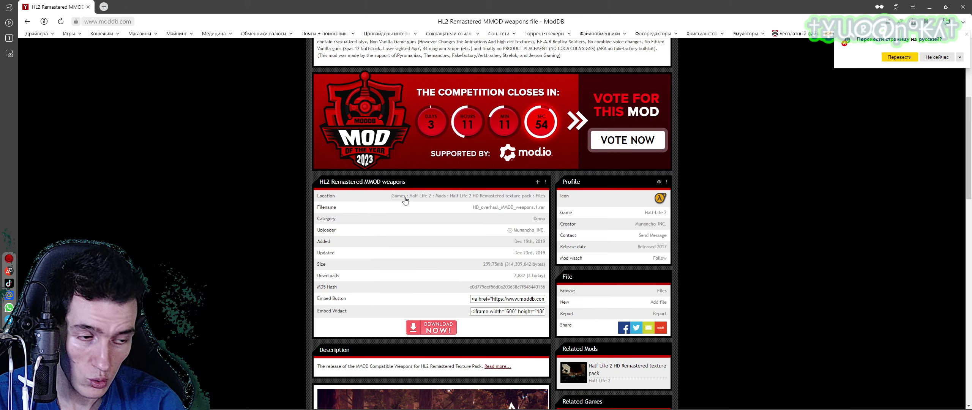
scroll(405, 200, down, 2)
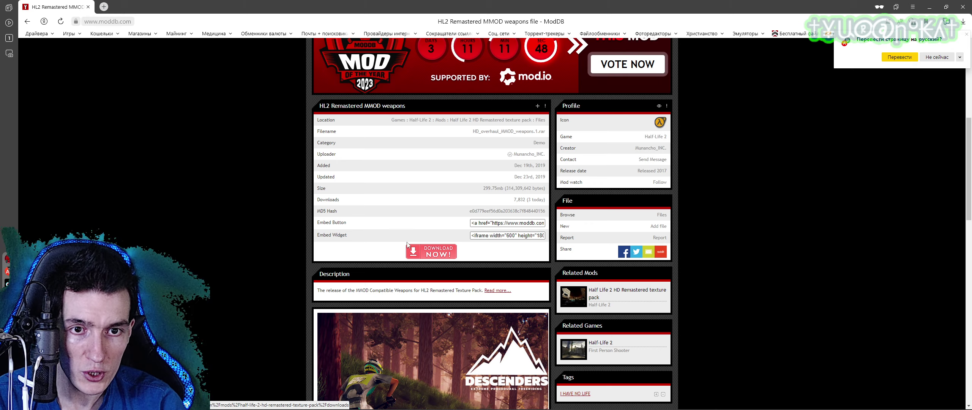
Step: Go back to the file list, open the HD Combine page, and review its details and description
key(alt+Left)
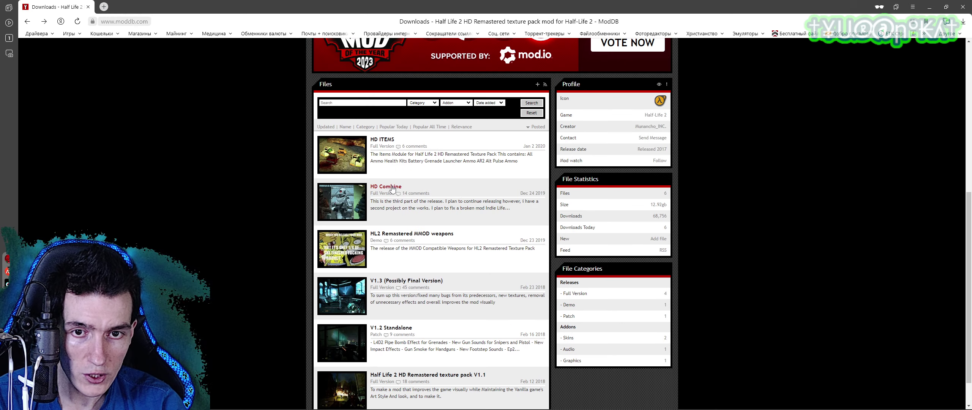
click(382, 187)
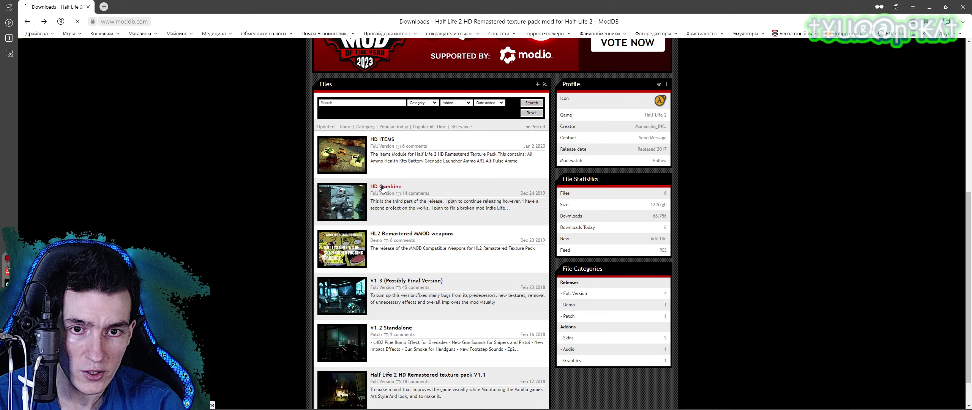
scroll(387, 239, down, 6)
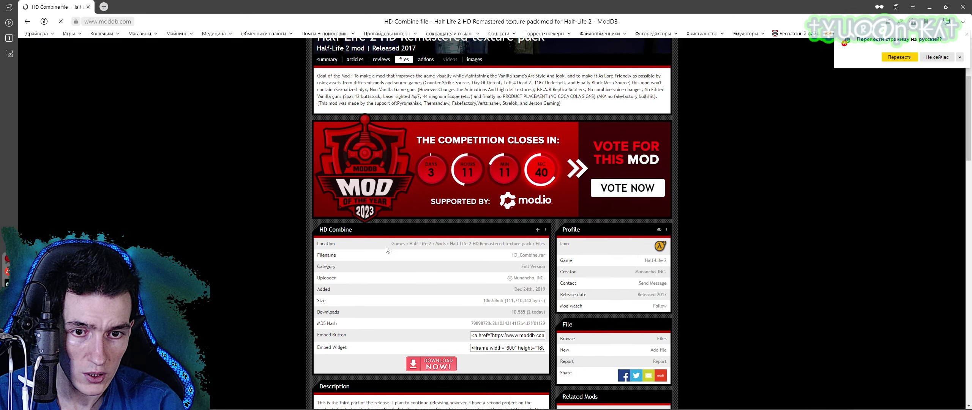
scroll(387, 239, down, 10)
scroll(442, 262, up, 10)
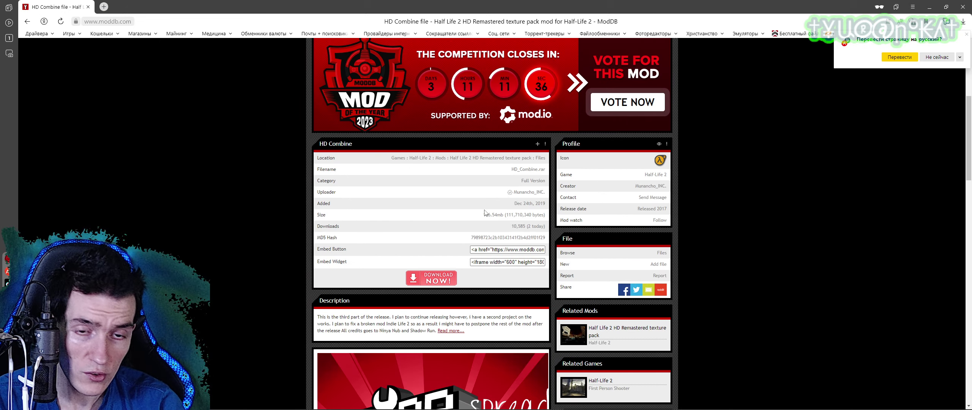
Step: Go back to the file list, open the HD ITEMS page, and examine its details and preview image
key(alt+Left)
click(384, 139)
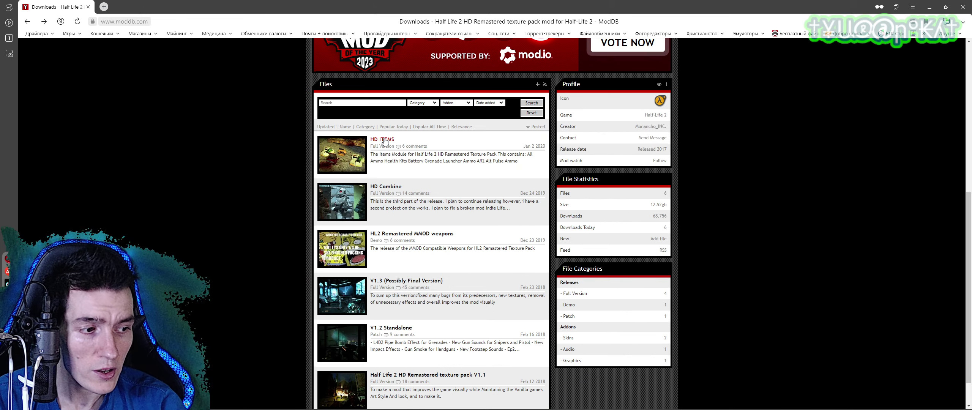
scroll(384, 141, down, 12)
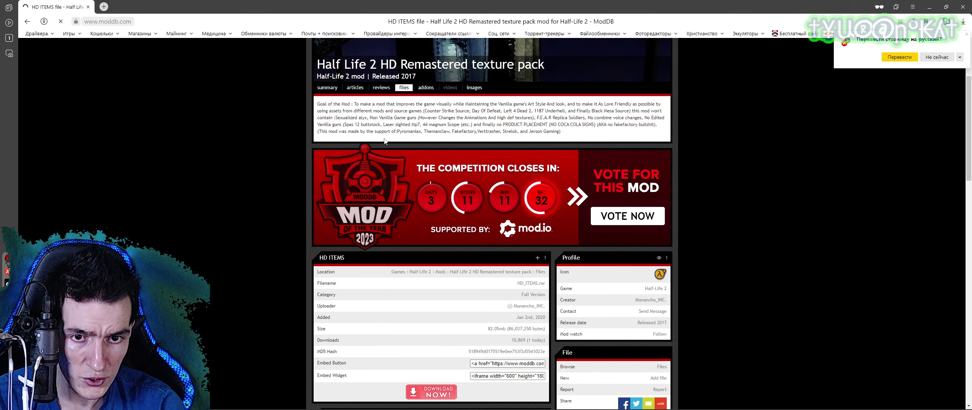
scroll(384, 142, down, 2)
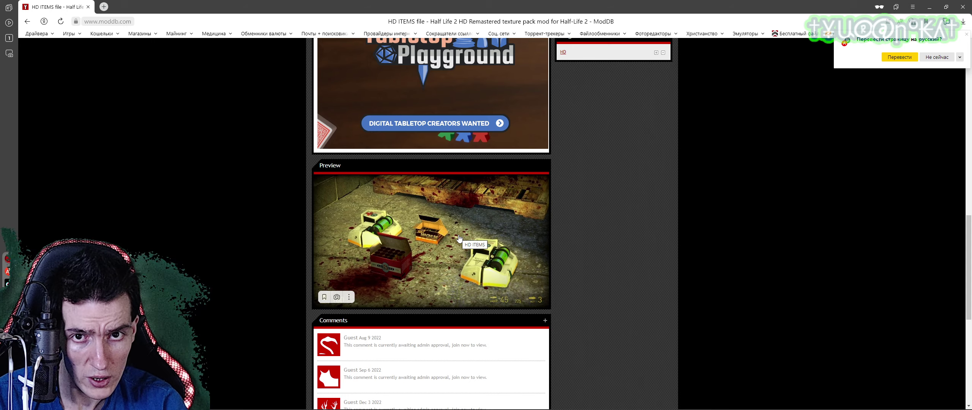
Step: Leave the HD ITEMS page, open the mod's addons section, and look over the listed addons
key(alt+Left)
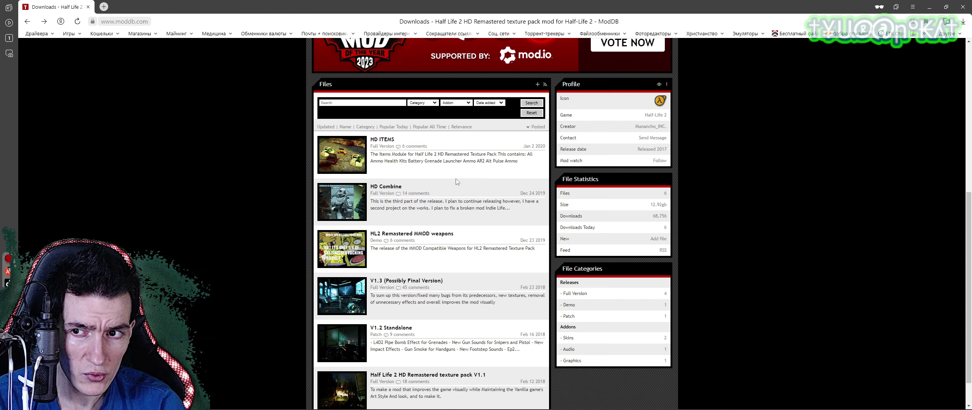
scroll(455, 179, up, 3)
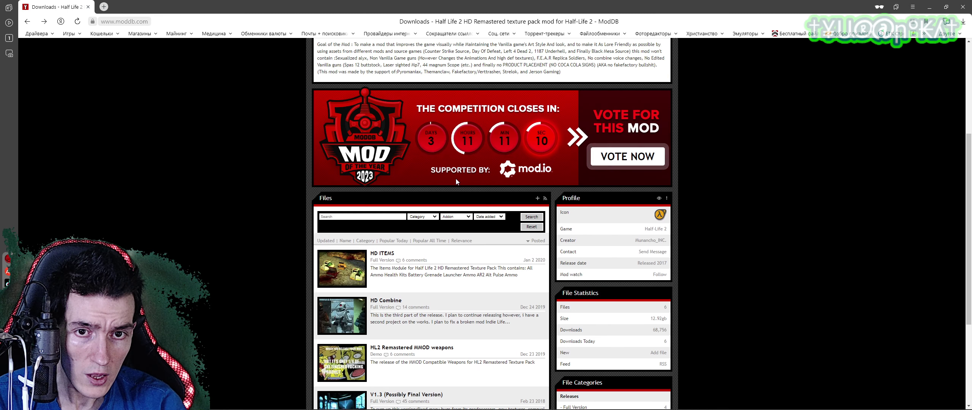
scroll(455, 182, up, 3)
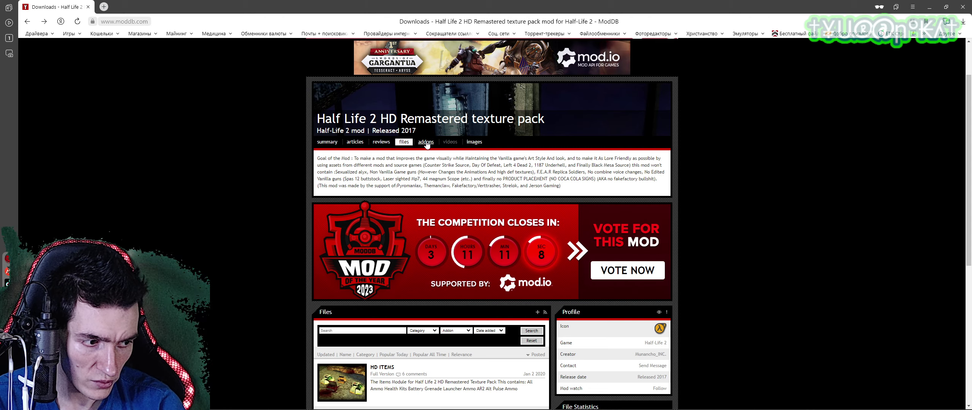
click(426, 143)
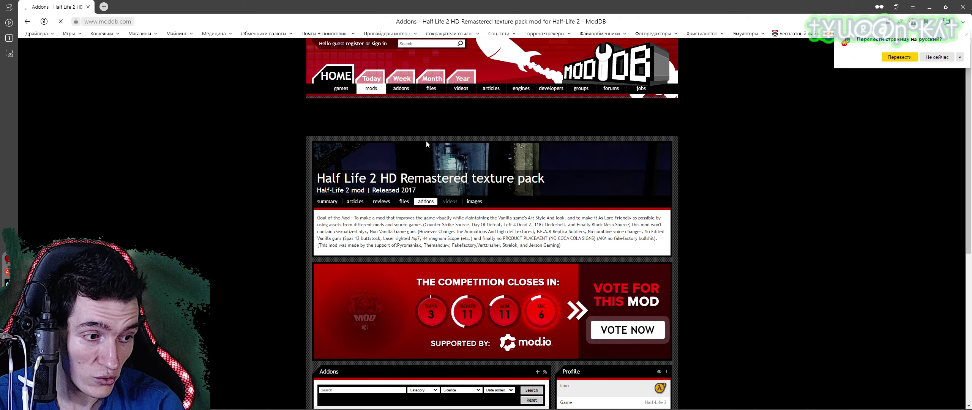
scroll(426, 144, down, 1)
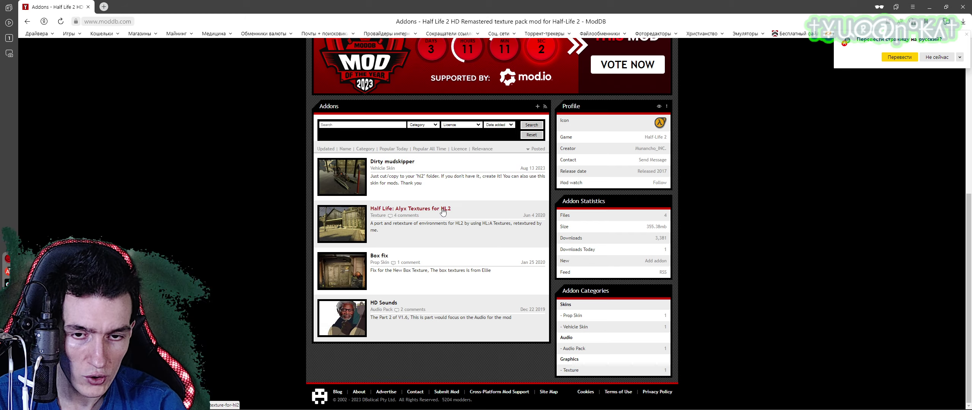
Step: Open the HD Sounds addon page, review its file details, and expand the full description
click(391, 303)
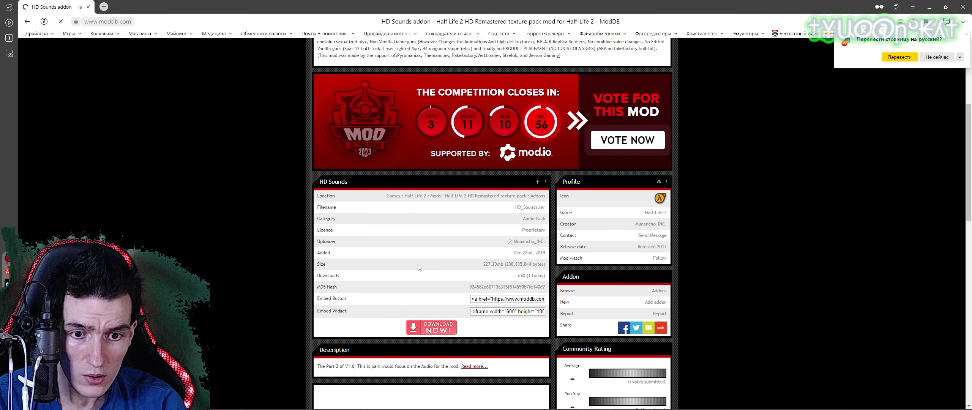
scroll(474, 184, up, 1)
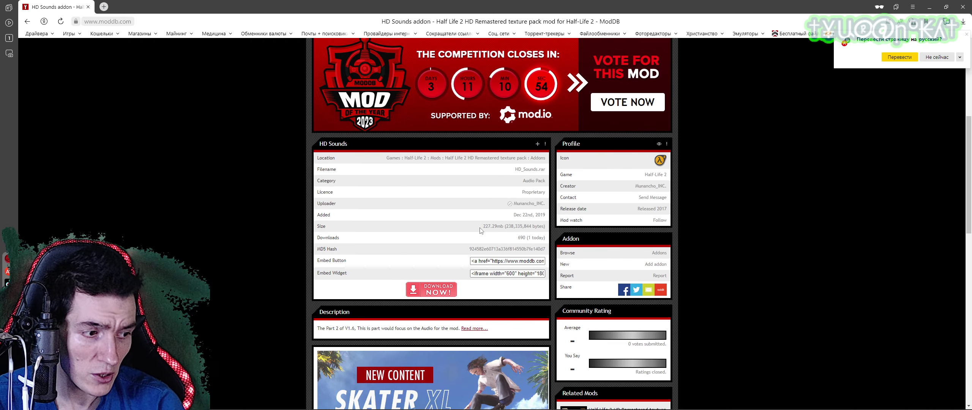
scroll(479, 229, down, 2)
click(471, 253)
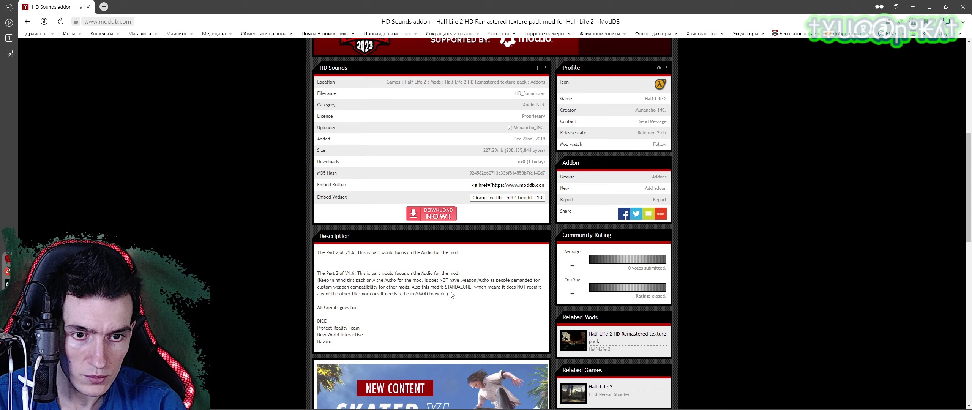
Step: Highlight the sentence about the mod being STANDALONE in the HD Sounds description, view its Russian translation, and clear the selection
drag(450, 294, 411, 287)
click(450, 276)
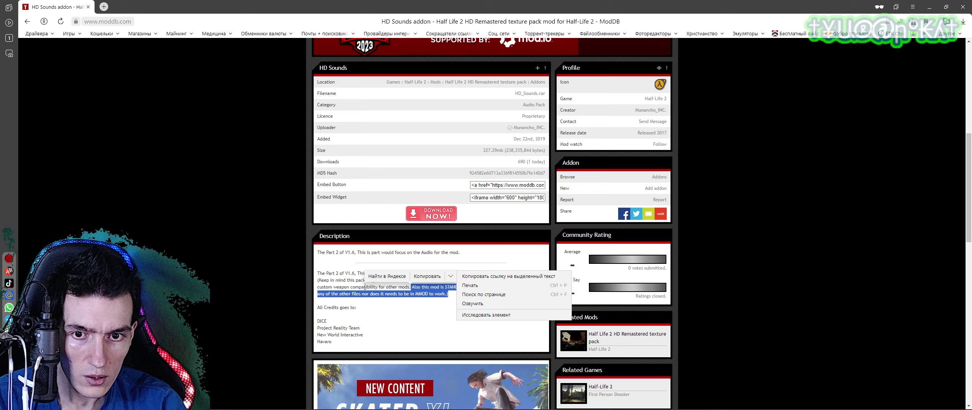
click(334, 280)
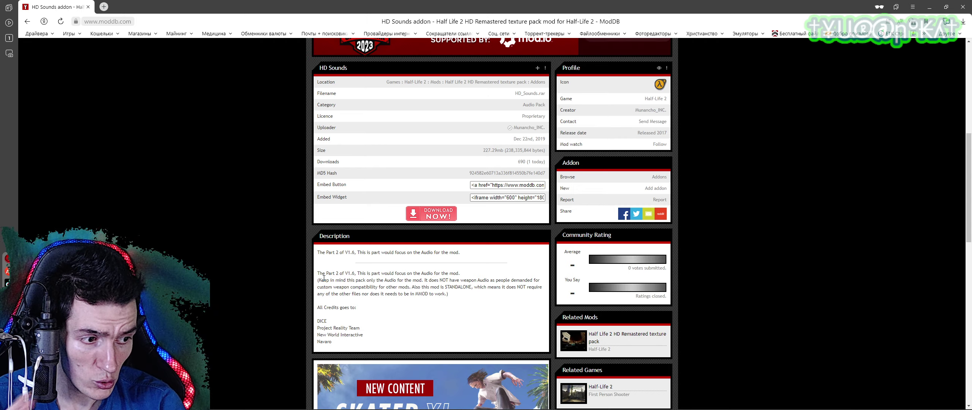
drag(451, 294, 414, 287)
click(452, 276)
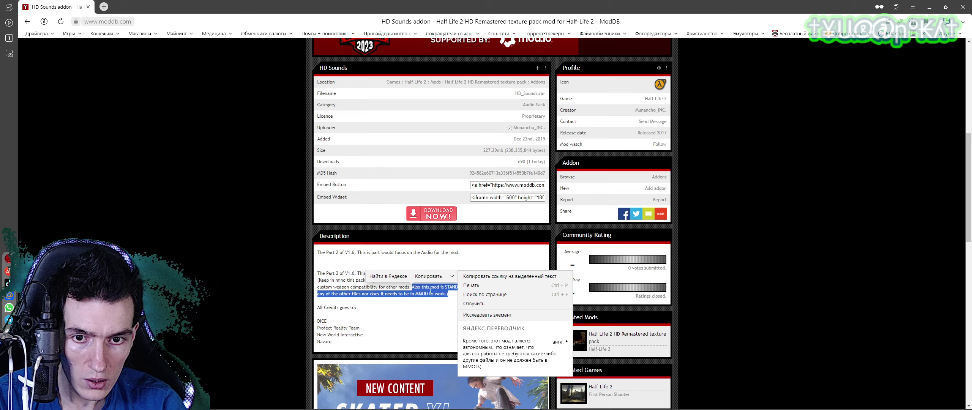
click(448, 294)
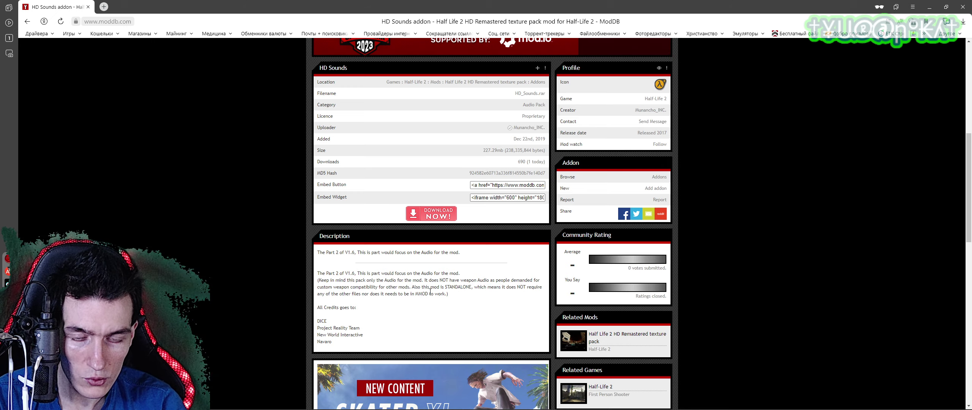
drag(448, 294, 405, 287)
scroll(503, 270, down, 1)
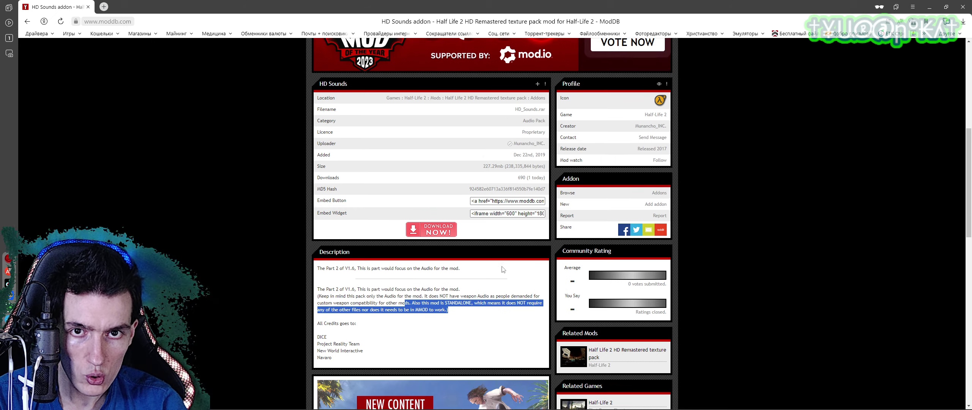
click(498, 248)
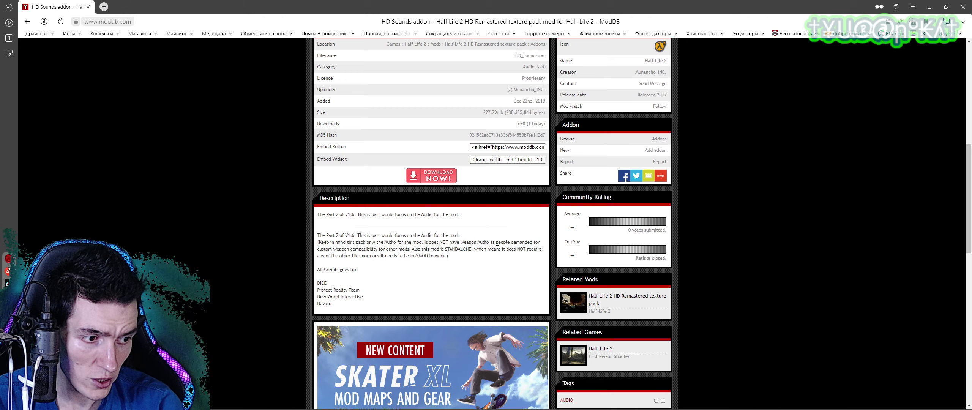
Step: Highlight the STANDALONE sentence in the HD Sounds description, recheck the addon's file details, and return to the mod's file list
drag(445, 258, 408, 246)
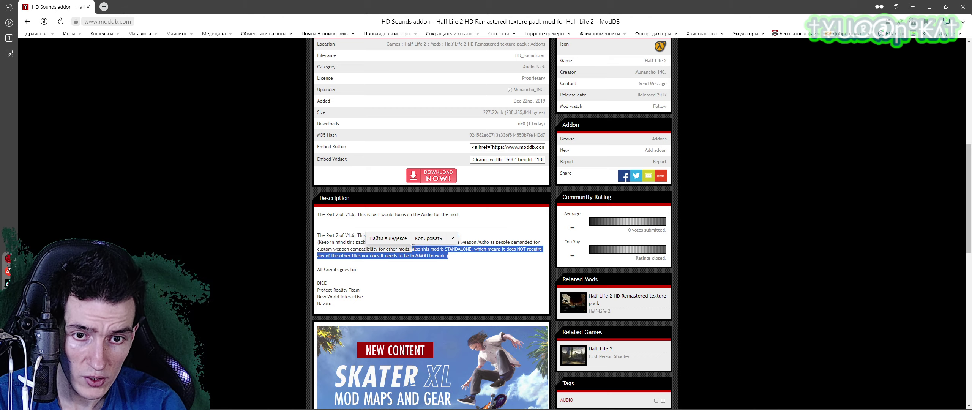
click(489, 250)
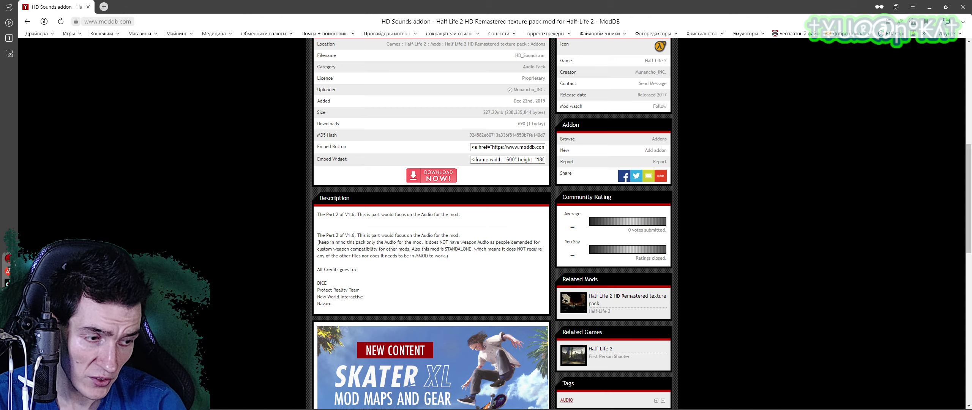
scroll(447, 245, up, 4)
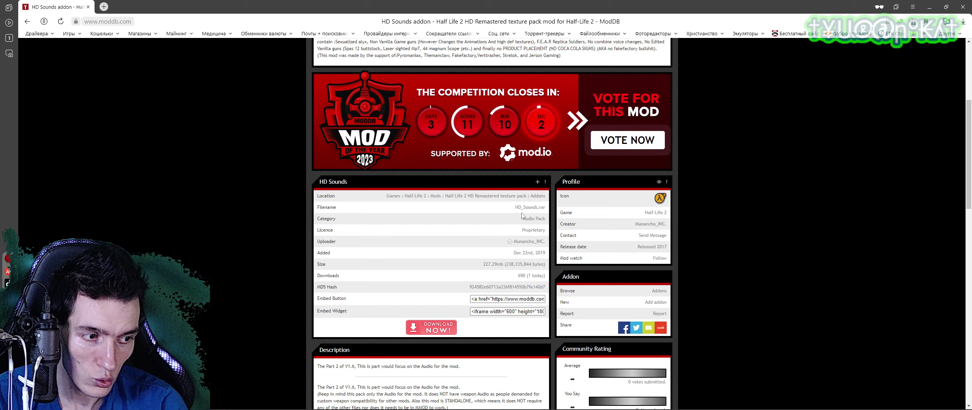
scroll(520, 213, up, 4)
scroll(521, 212, down, 5)
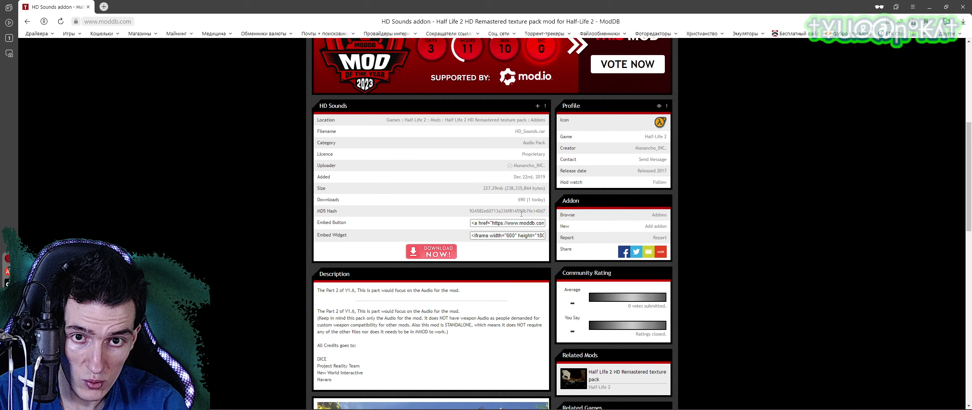
scroll(518, 215, down, 3)
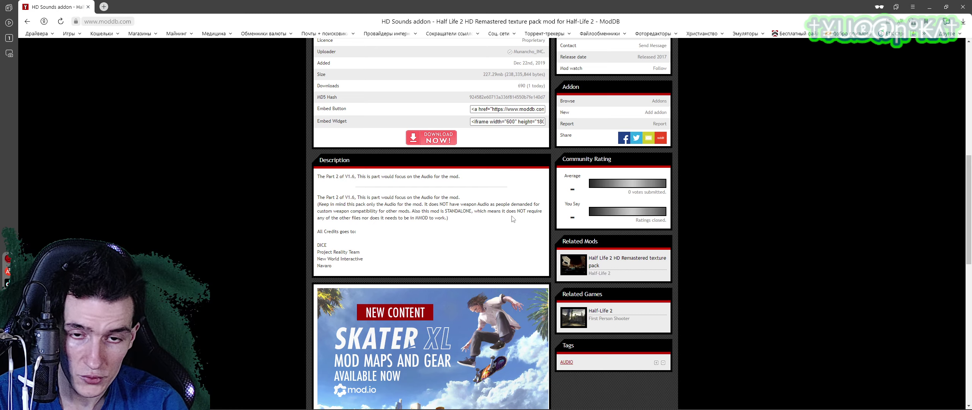
scroll(512, 219, up, 4)
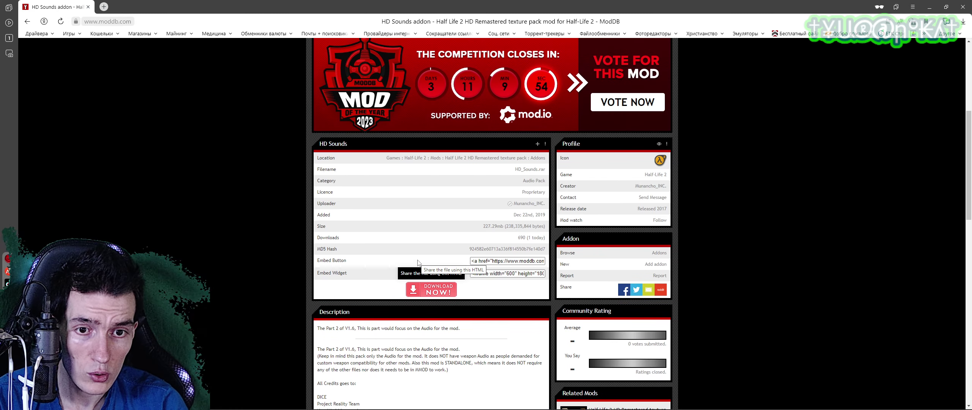
key(alt+Left)
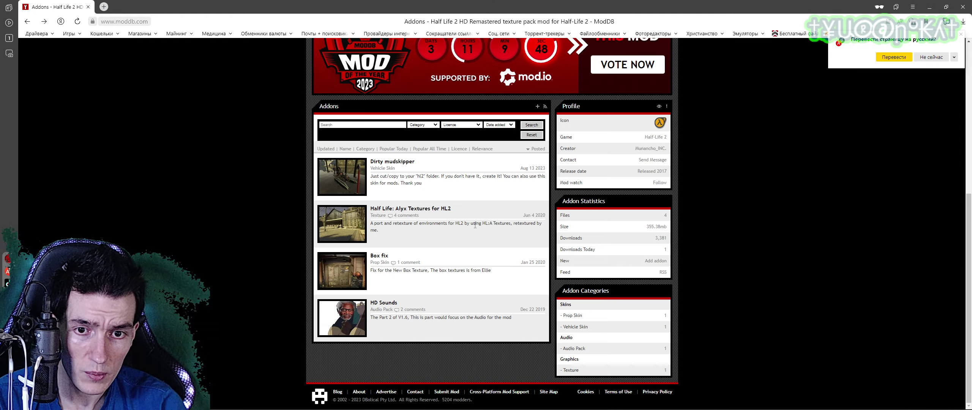
key(alt+Left)
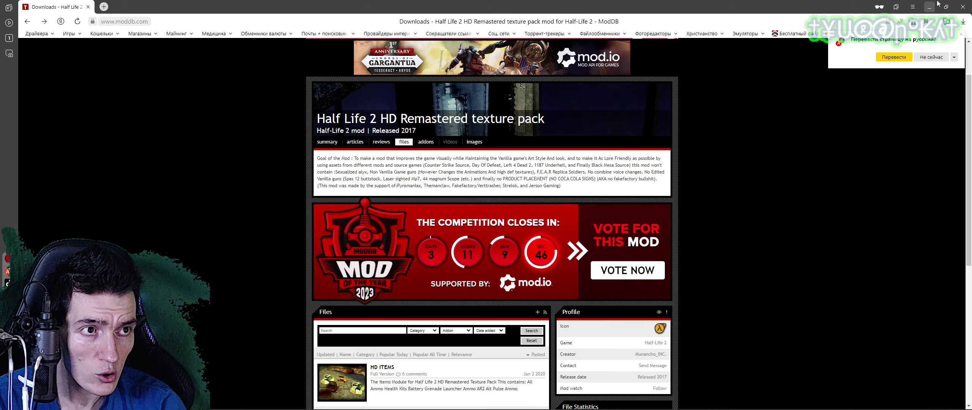
Step: Minimize the browser and move the Half_Life_2 texture pack archive and V1.3.rar below the other archives on the desktop
click(931, 7)
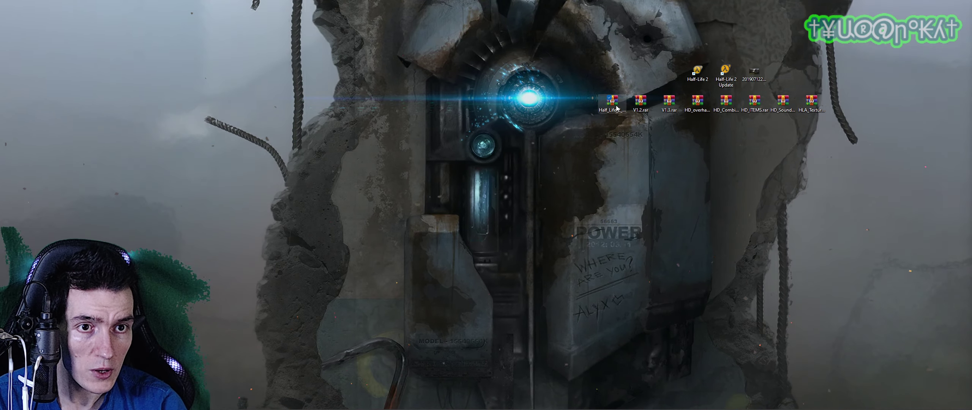
drag(800, 158, 811, 163)
drag(669, 100, 840, 163)
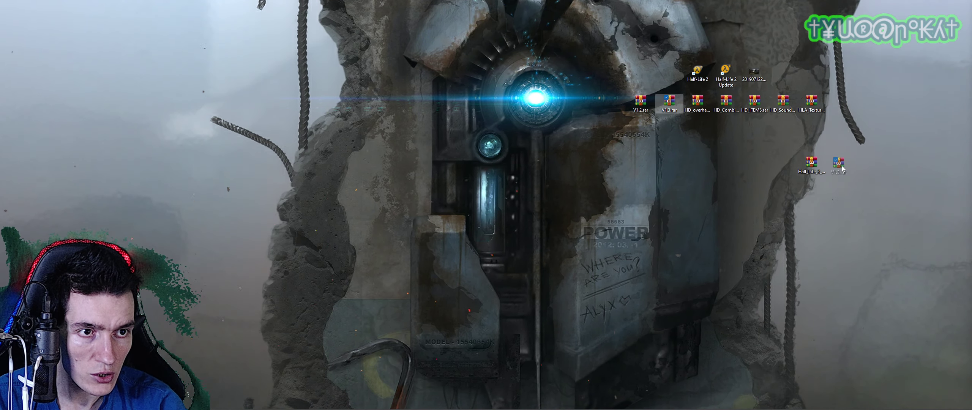
drag(873, 186, 806, 193)
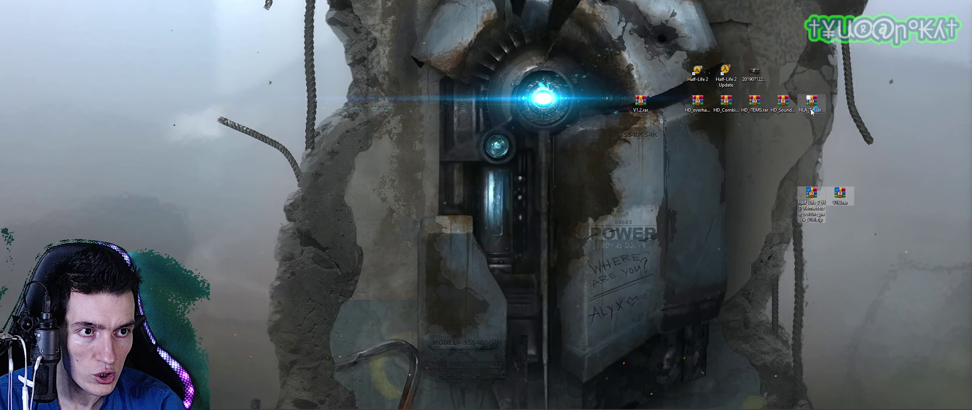
click(822, 109)
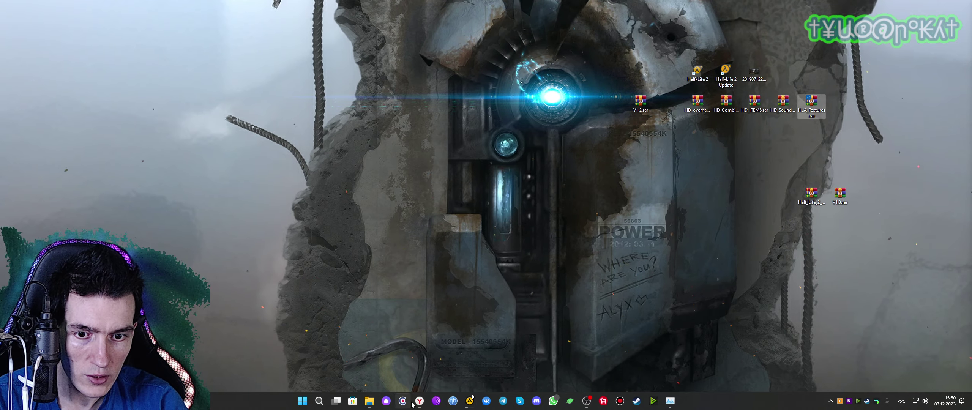
Step: Switch back to the browser, look over the mod's file list, and open its addons section
click(419, 400)
scroll(409, 186, down, 5)
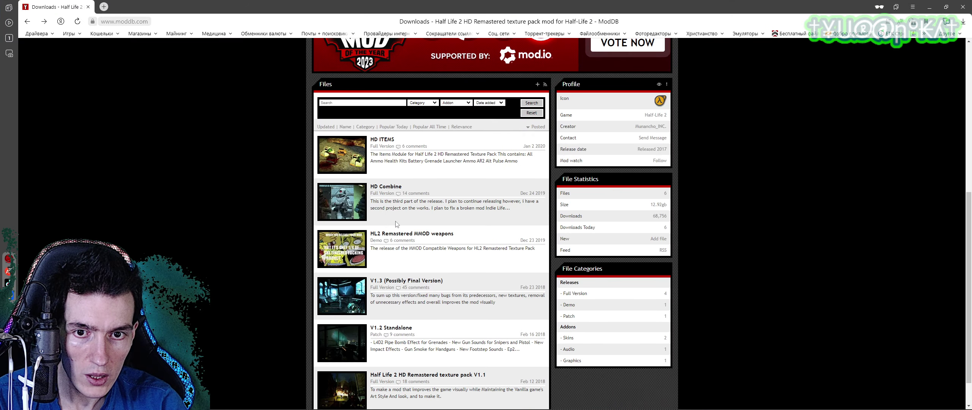
scroll(409, 186, up, 1)
scroll(409, 186, up, 4)
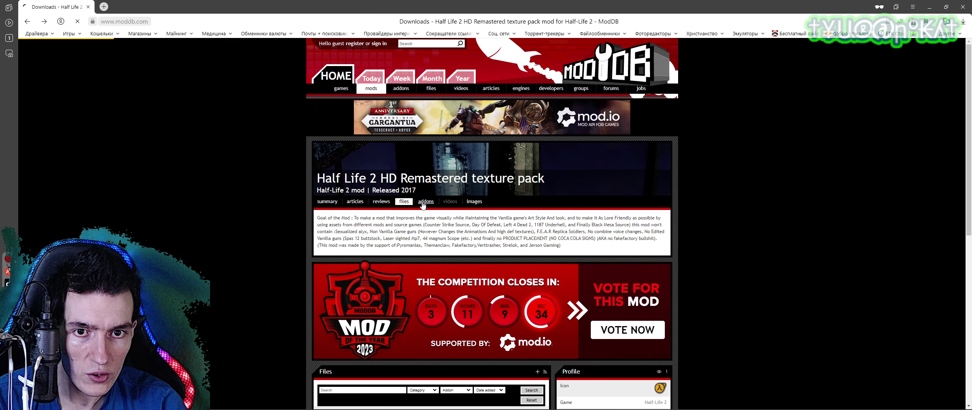
click(422, 203)
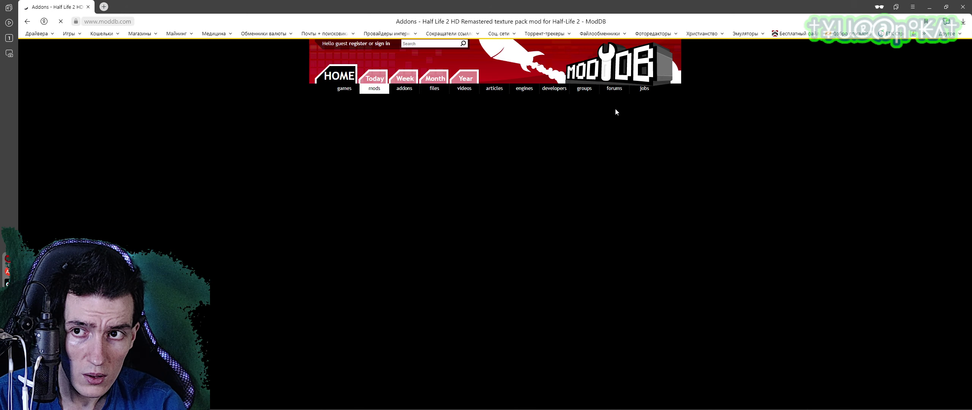
scroll(610, 116, down, 6)
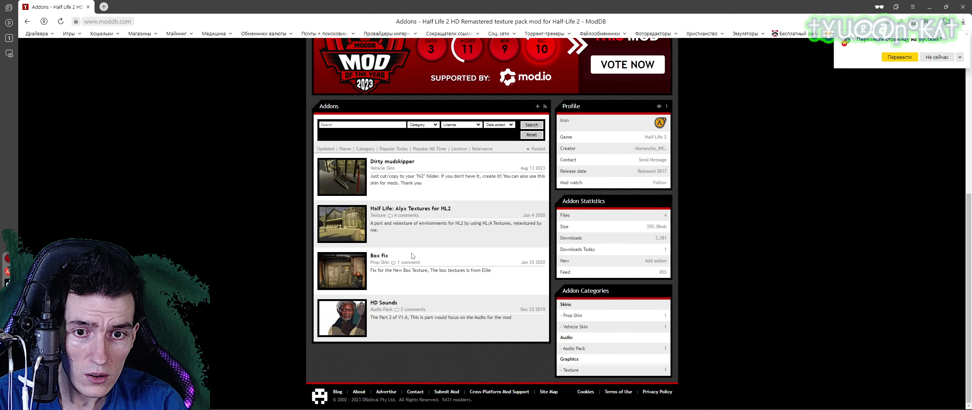
Step: Open the Half Life: Alyx Textures for HL2 addon page and examine its file details and enlarged preview image
click(400, 210)
scroll(400, 208, down, 6)
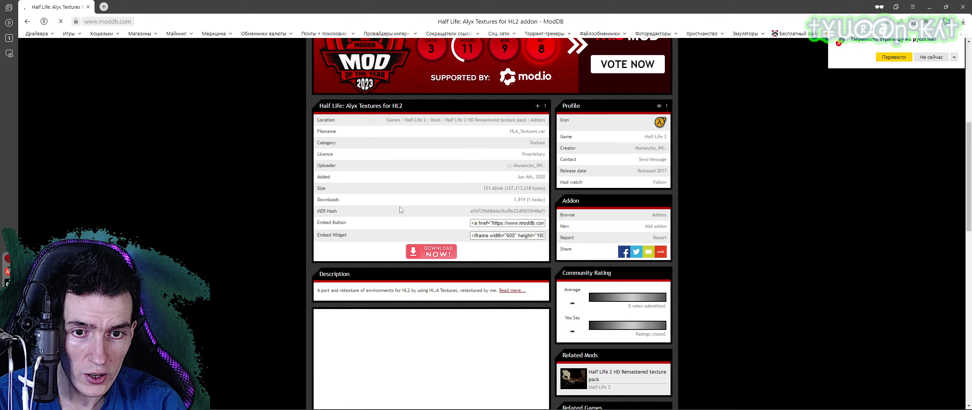
scroll(399, 207, down, 7)
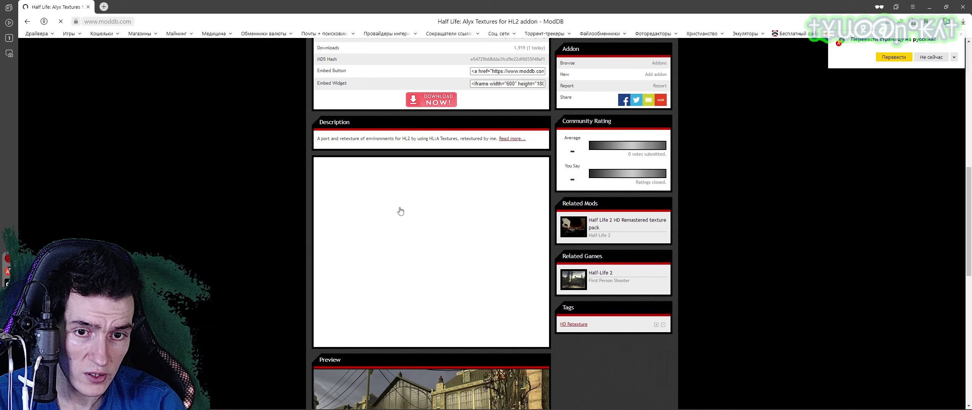
click(403, 268)
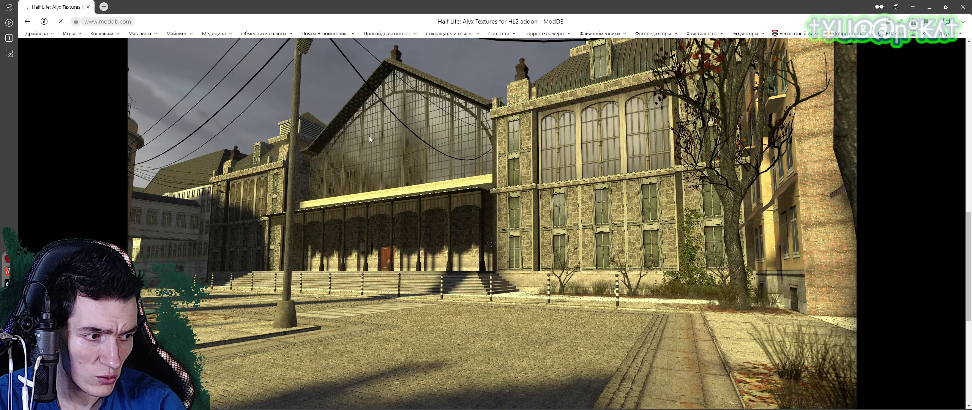
click(871, 124)
scroll(700, 143, up, 6)
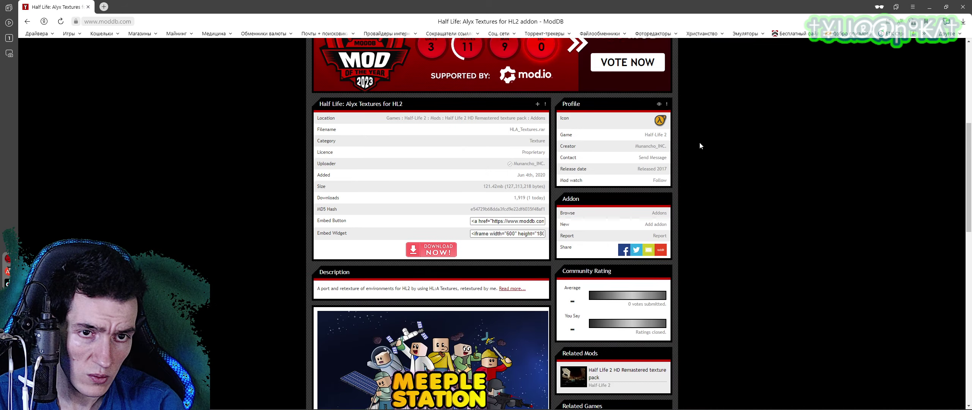
scroll(700, 146, up, 6)
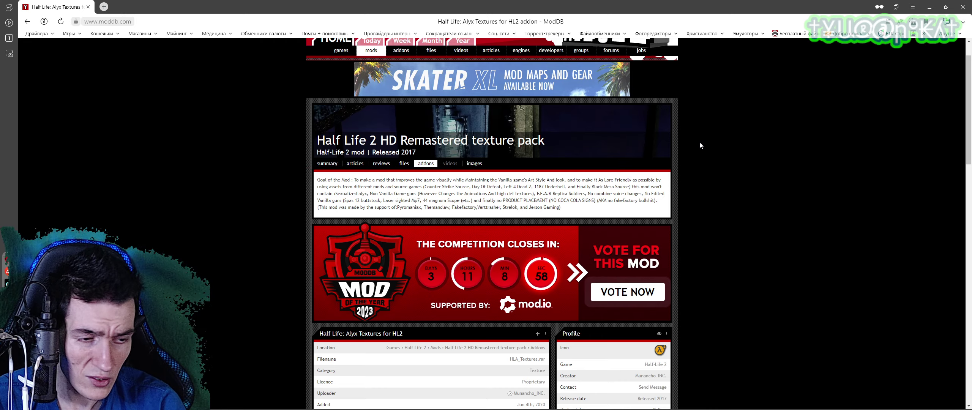
scroll(700, 145, up, 1)
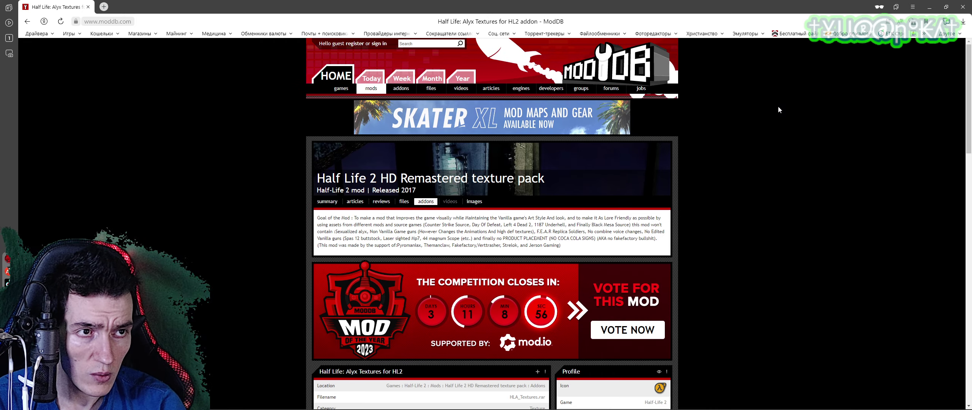
Step: Minimize the browser and close the gap in the desktop row of archives between V1.2.rar and the HD_overhaul MMOD weapons archive
click(930, 7)
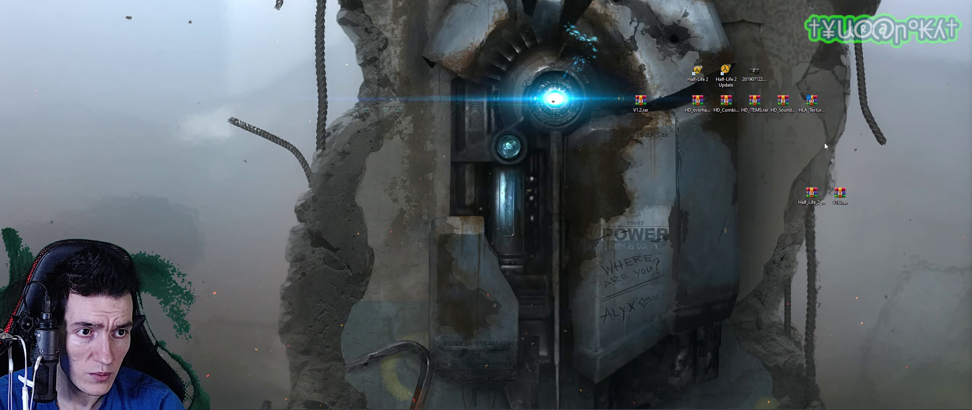
drag(824, 143, 681, 112)
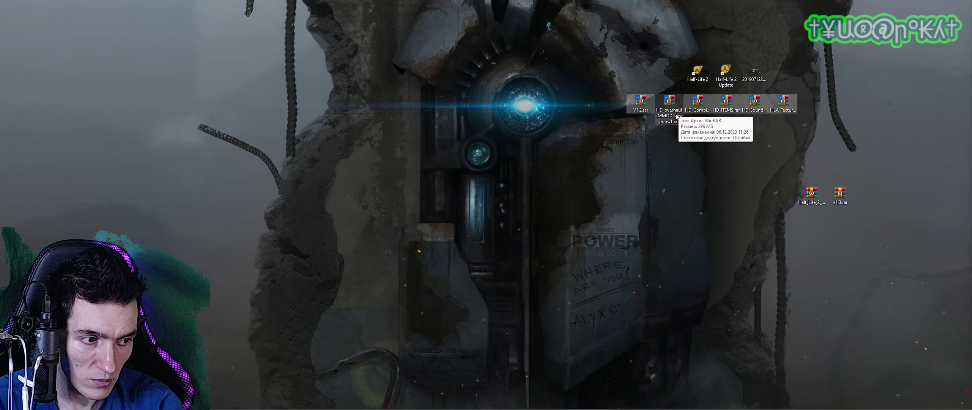
click(668, 150)
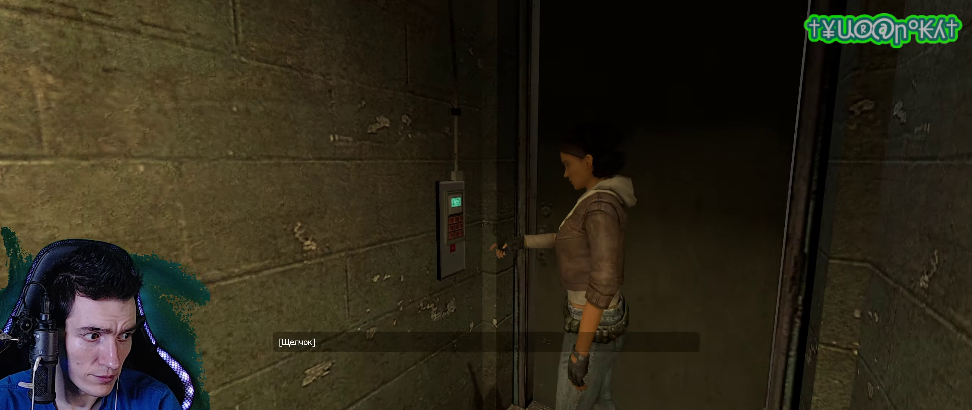
key(w)
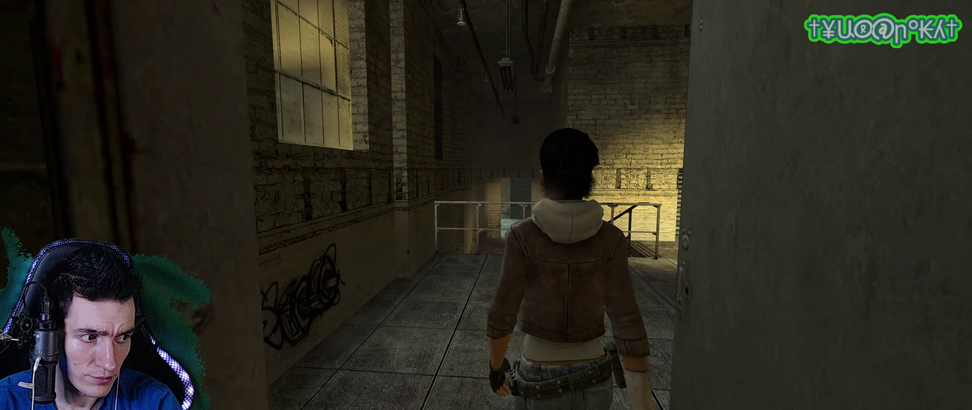
key(w)
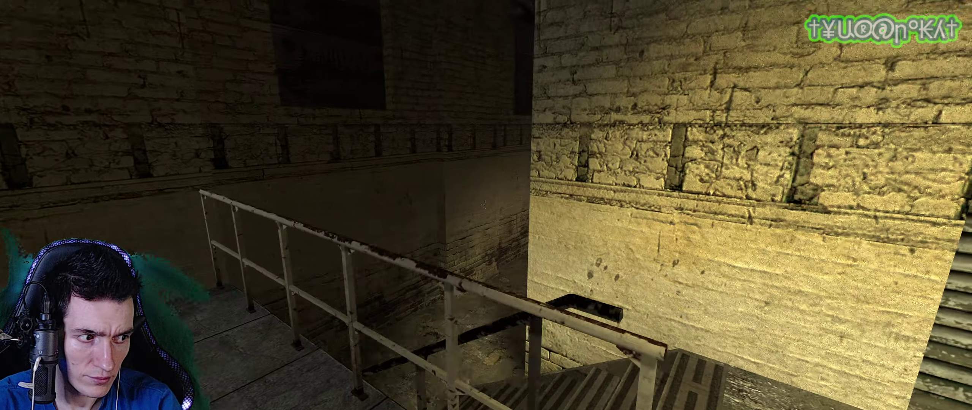
key(w)
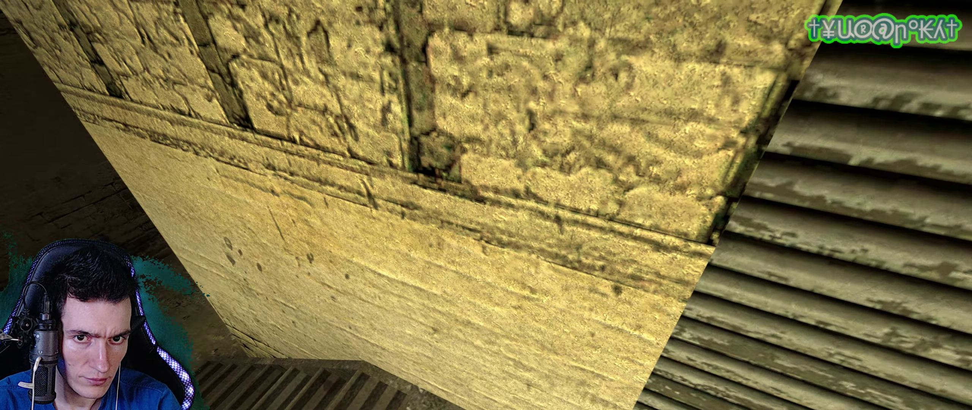
key(w)
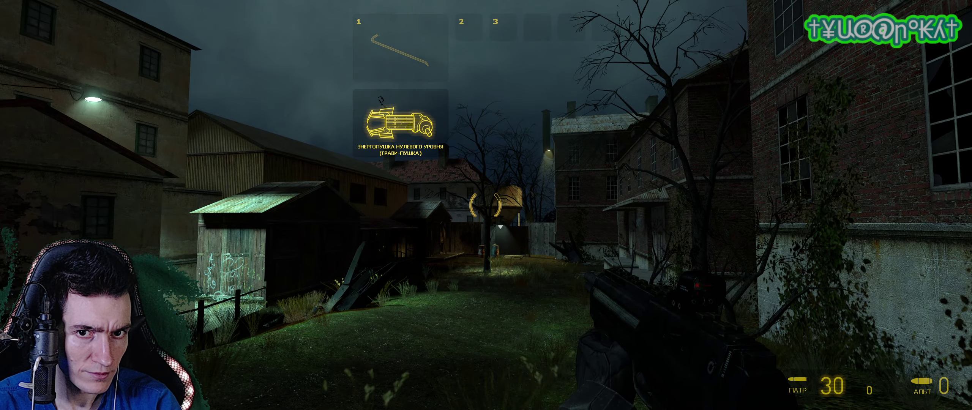
key(1)
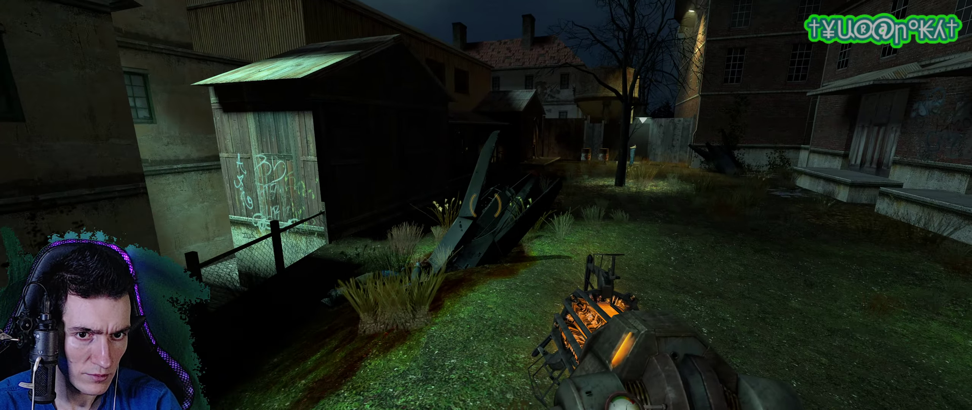
click(485, 205)
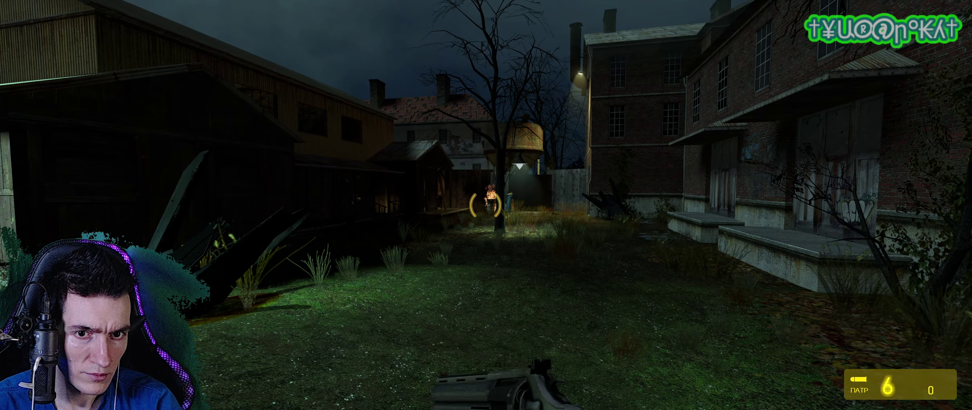
click(485, 204)
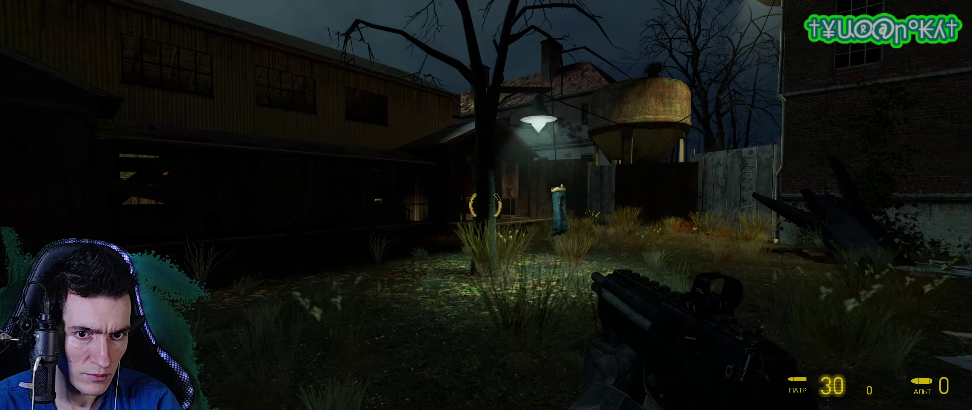
click(485, 205)
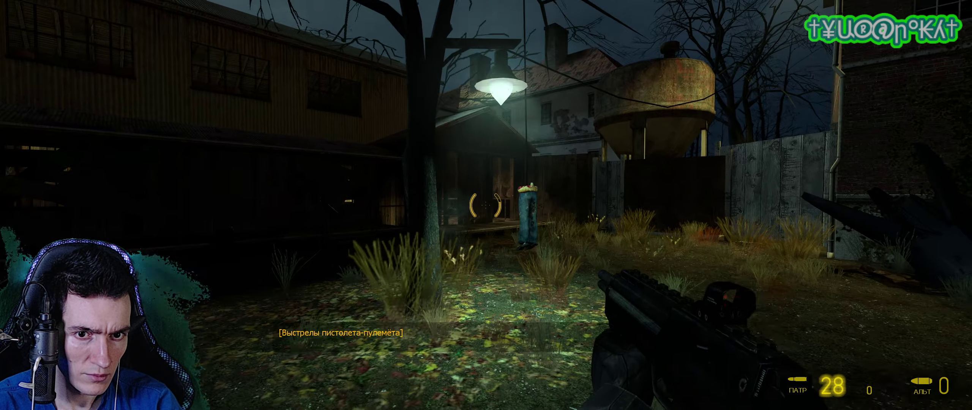
click(485, 205)
key(w)
click(485, 205)
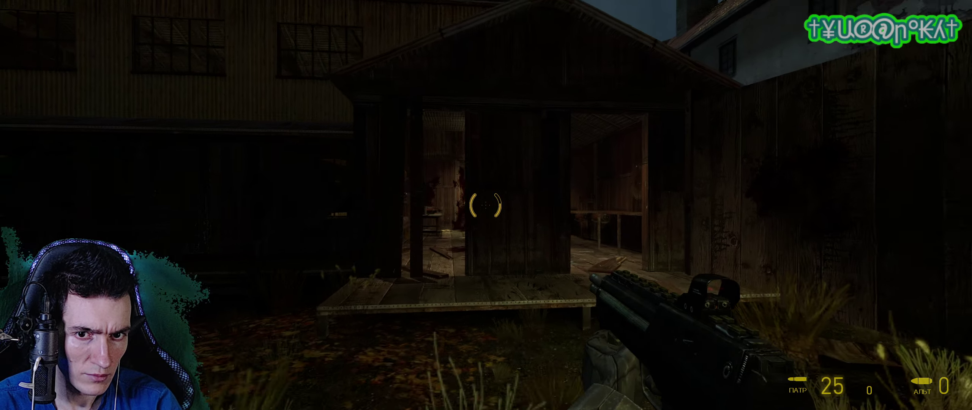
click(485, 205)
key(w)
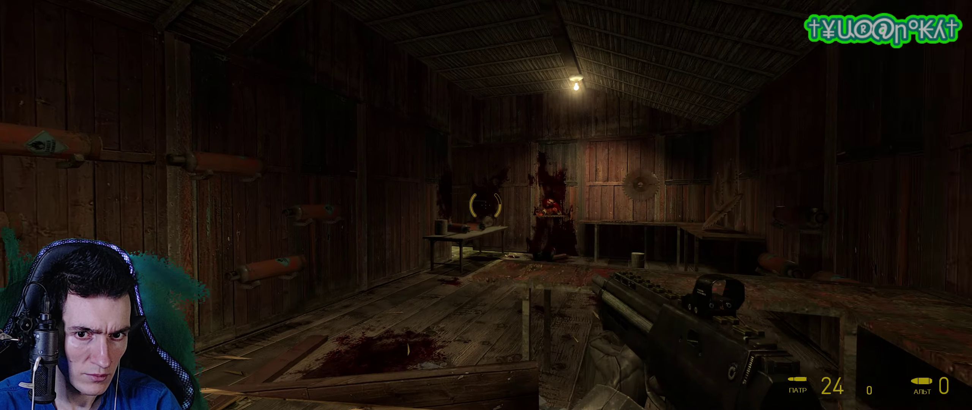
click(485, 205)
key(w)
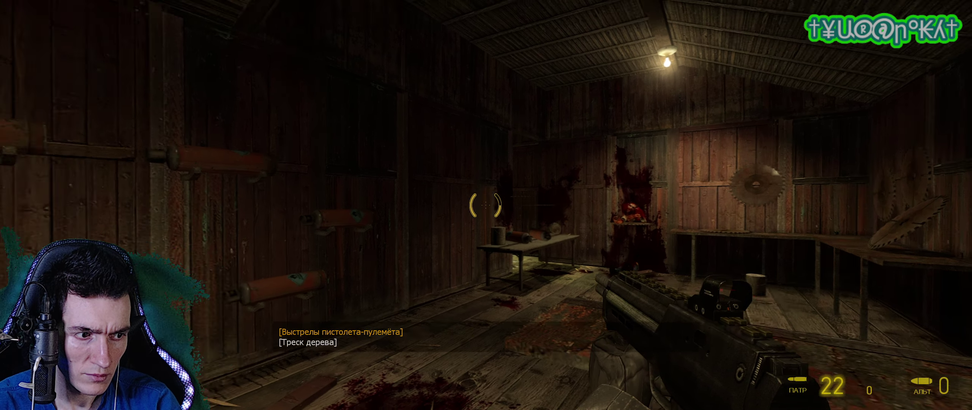
click(485, 205)
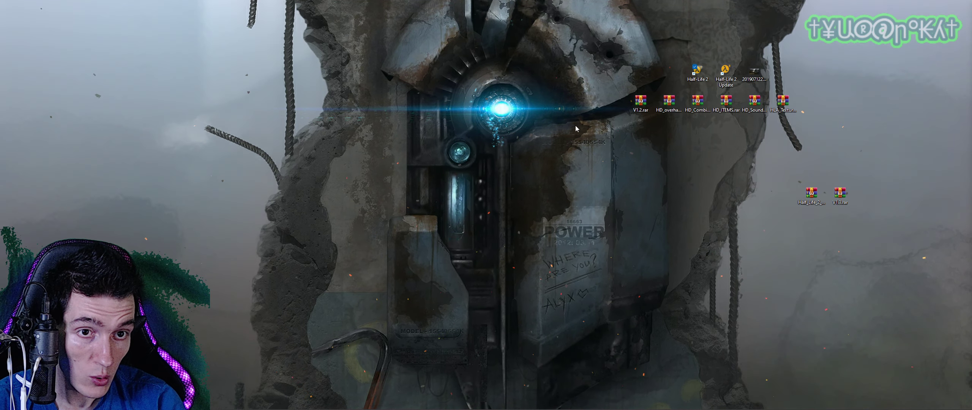
Step: Bring up the Half-Life 2 Update custom folder and place its window below the row of archives on the desktop
drag(806, 133, 626, 97)
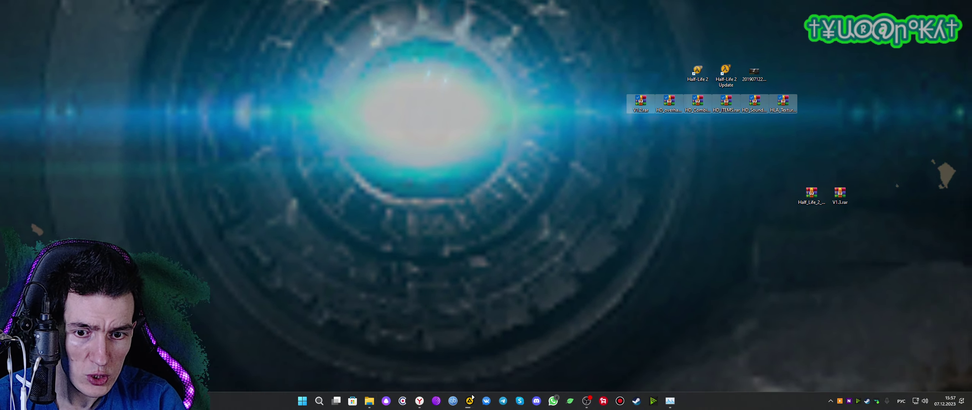
click(472, 397)
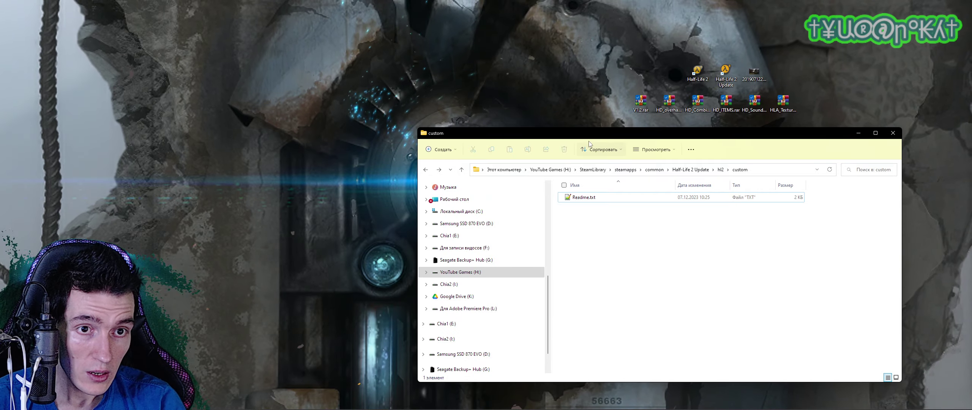
drag(582, 137, 473, 129)
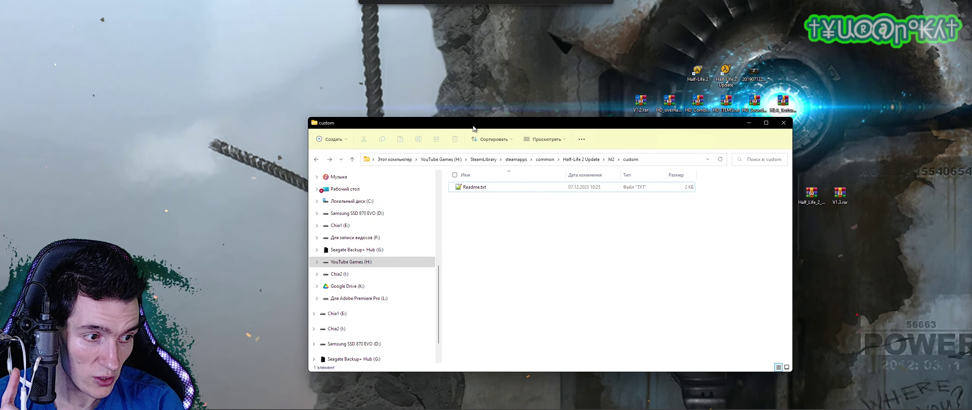
drag(472, 128, 462, 138)
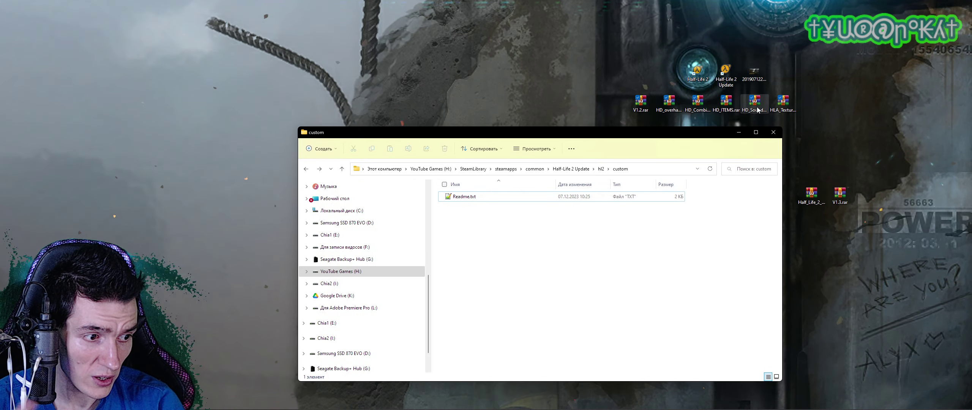
Step: Open the V1.2.rar archive from the desktop and move the custom folder window aside so both are accessible
click(756, 107)
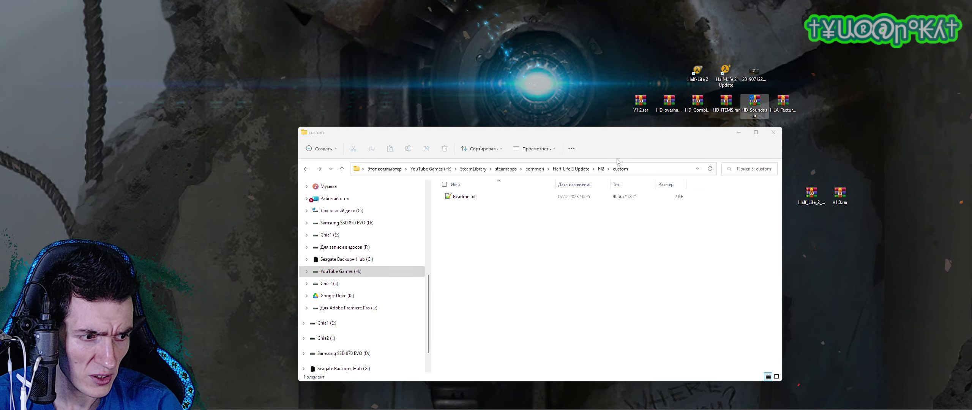
click(650, 104)
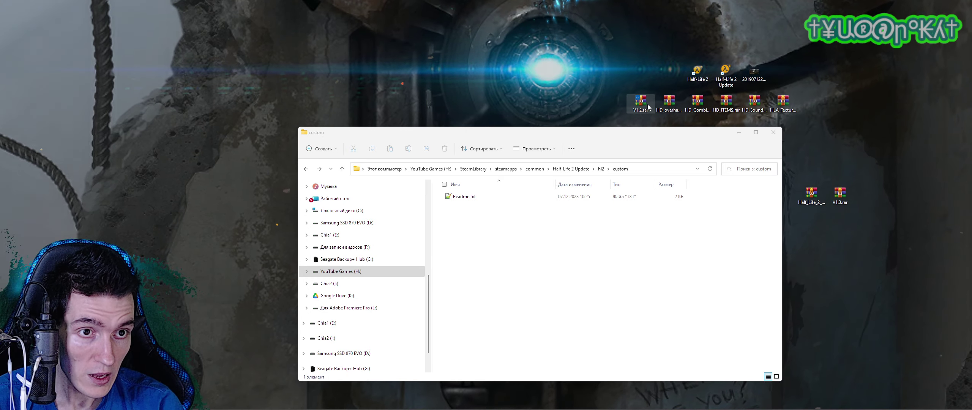
mouse_move(648, 103)
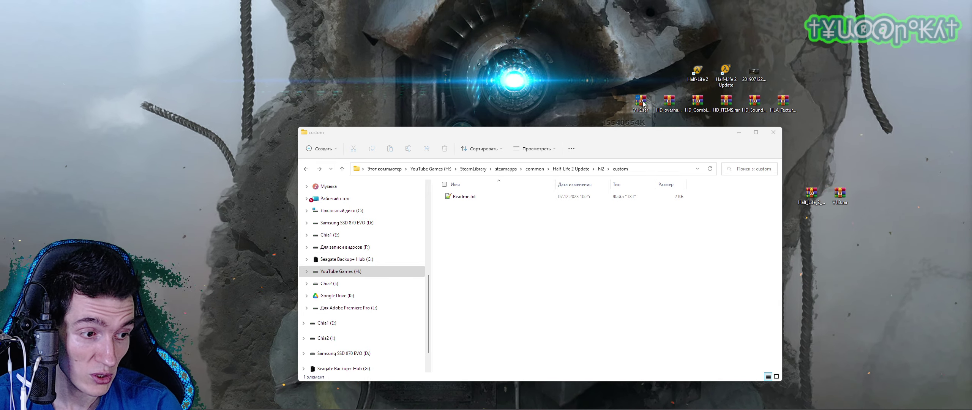
double_click(642, 102)
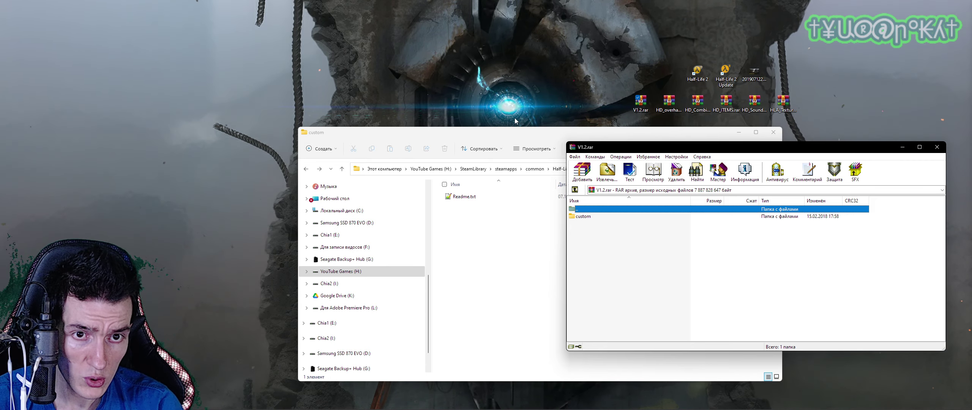
drag(484, 133, 423, 131)
Step: Review the folder path from Half-Life 2 Update through hl2 and return to the custom folder inside it
key(alt+Up)
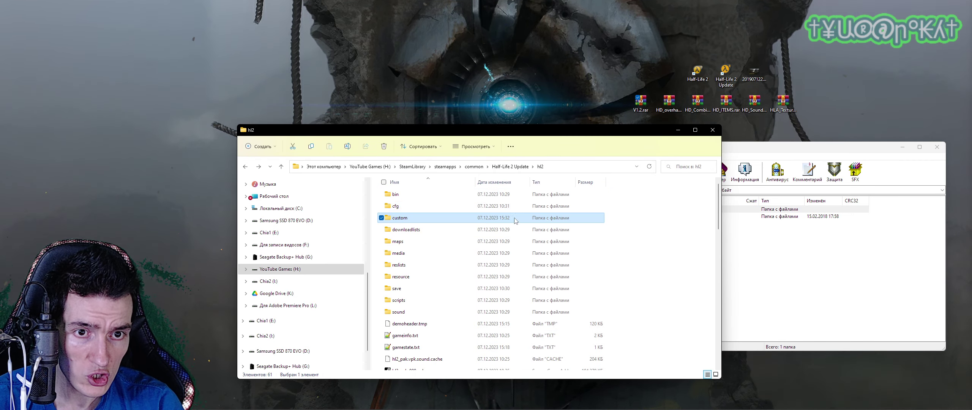
click(495, 167)
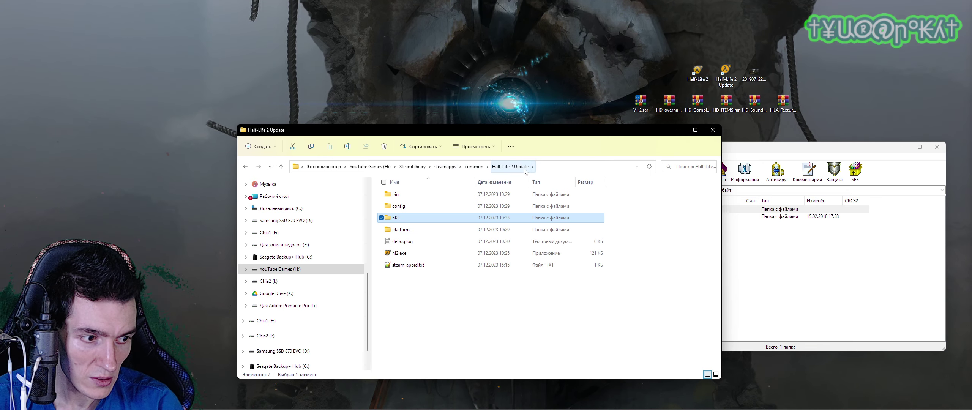
double_click(395, 218)
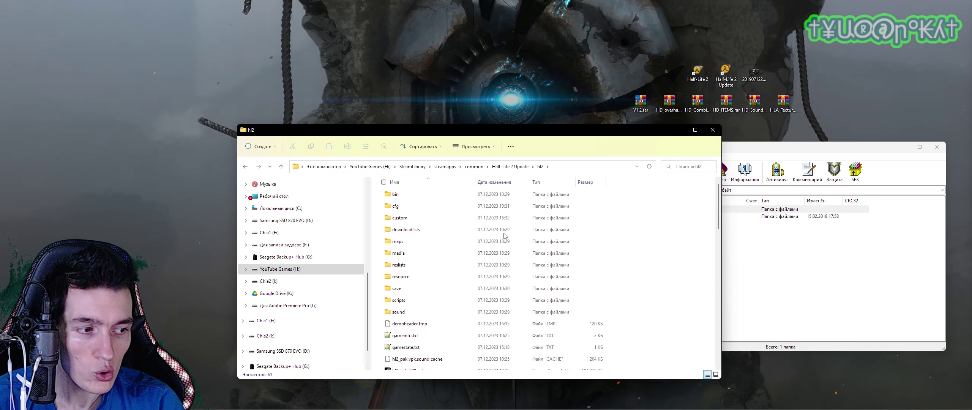
click(409, 218)
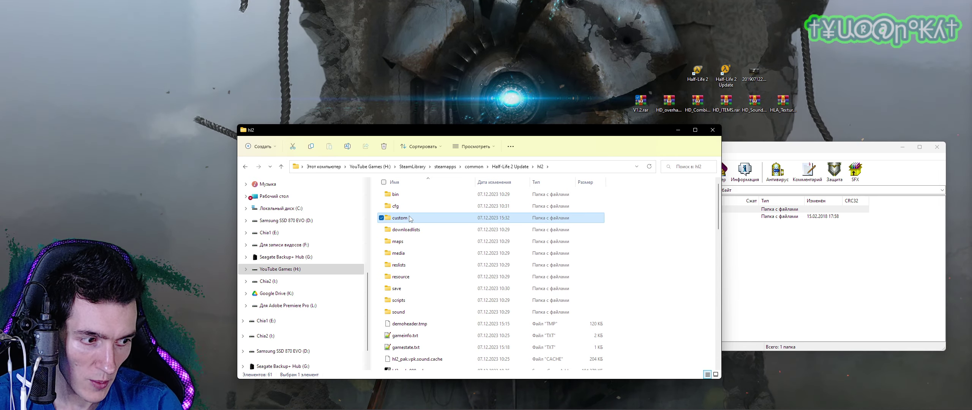
click(629, 224)
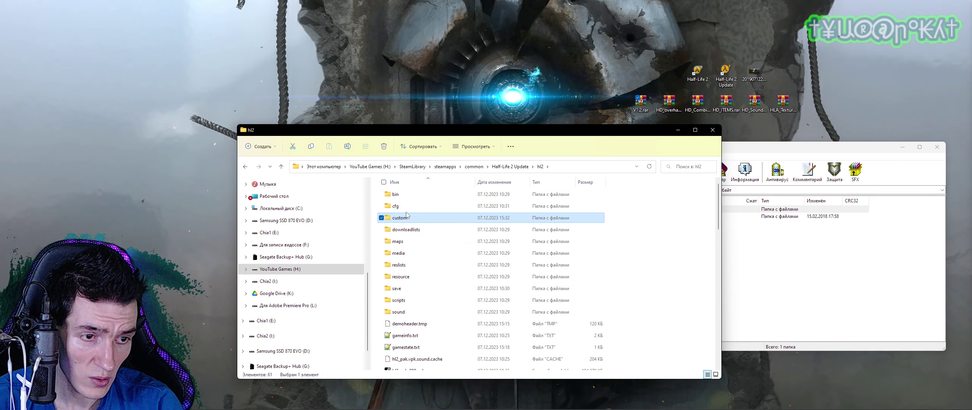
right_click(622, 219)
mouse_move(645, 275)
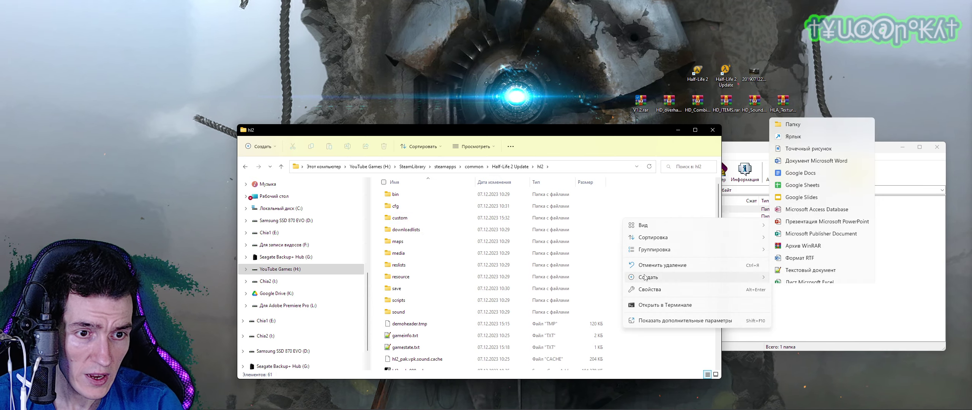
click(403, 215)
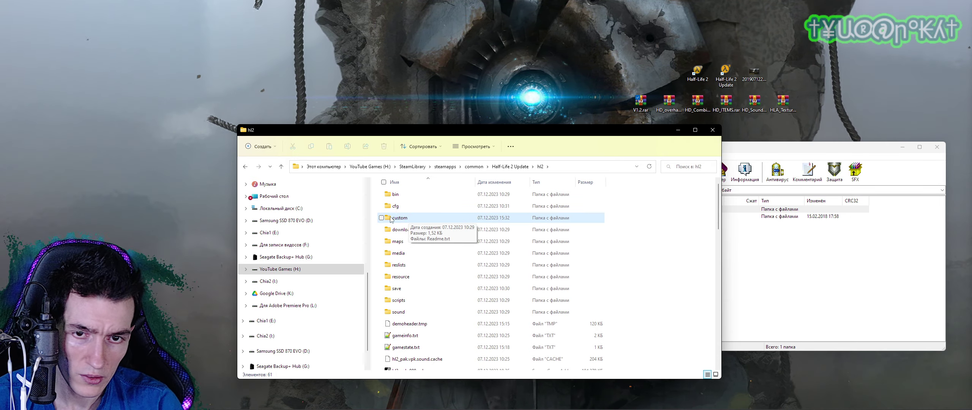
double_click(412, 219)
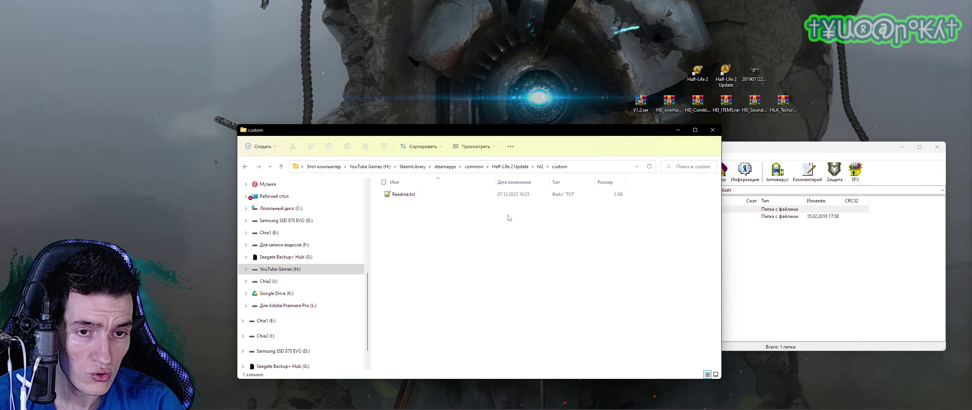
Step: Extract the Half life 2 Remastered Vanilla texture pack V1,1 folder from the archive's custom folder into the game's custom folder
click(818, 245)
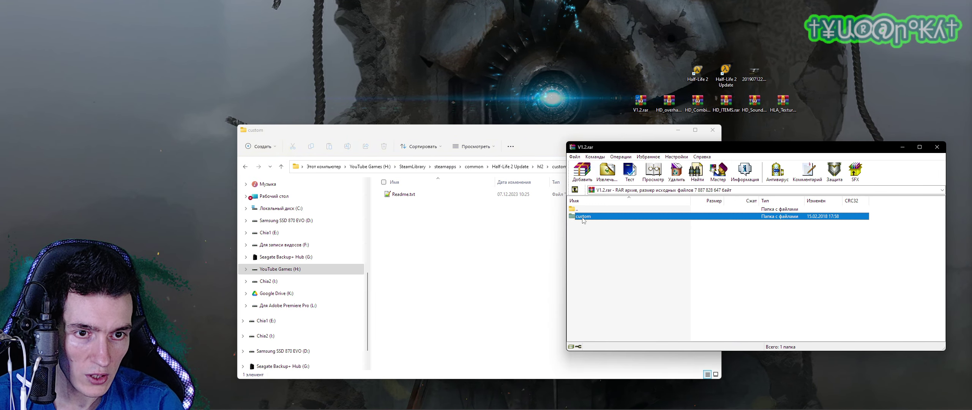
double_click(582, 216)
drag(632, 240, 595, 235)
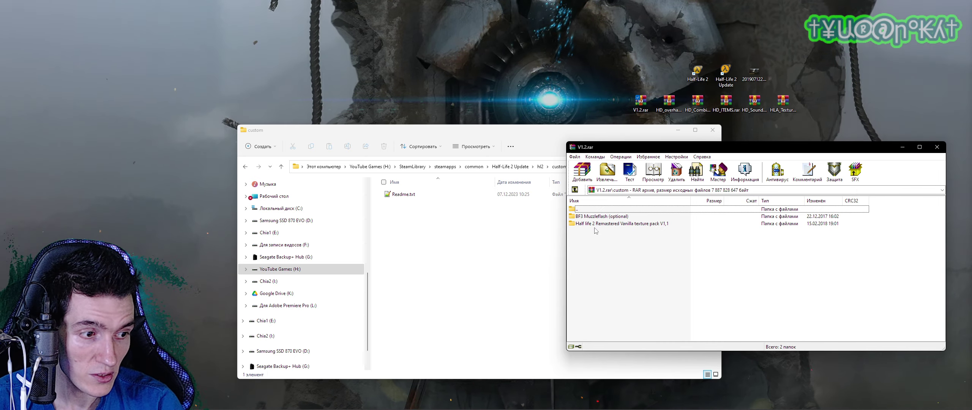
click(594, 219)
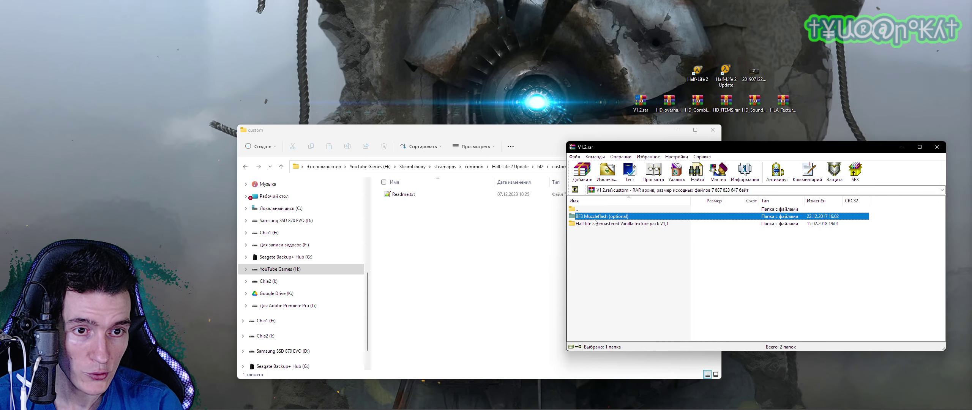
click(595, 224)
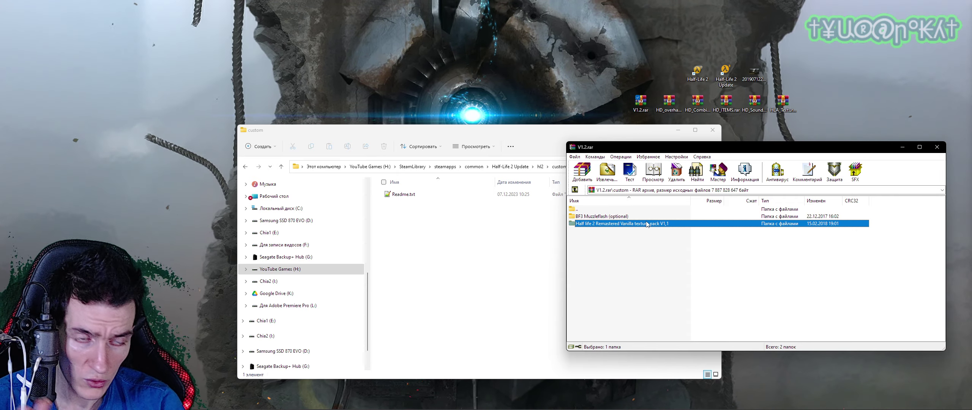
click(626, 217)
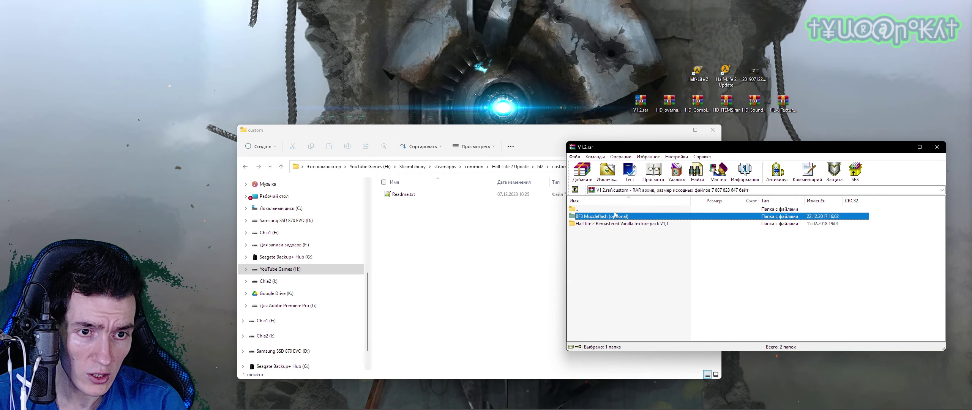
drag(608, 223, 448, 229)
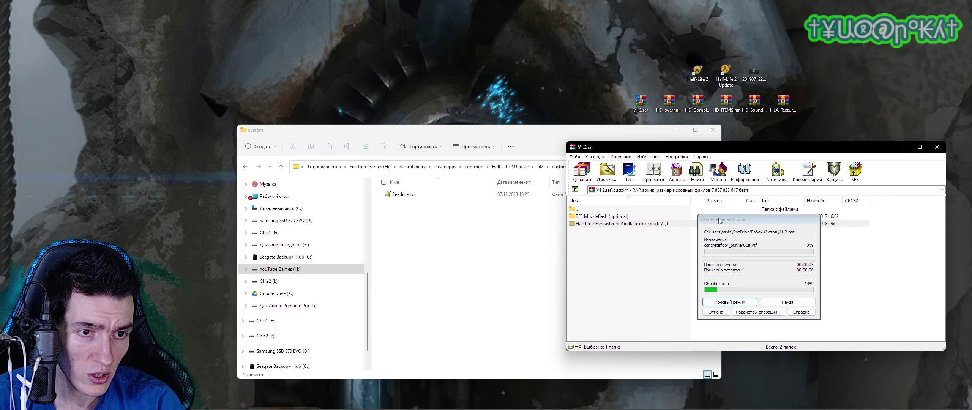
drag(719, 221, 700, 223)
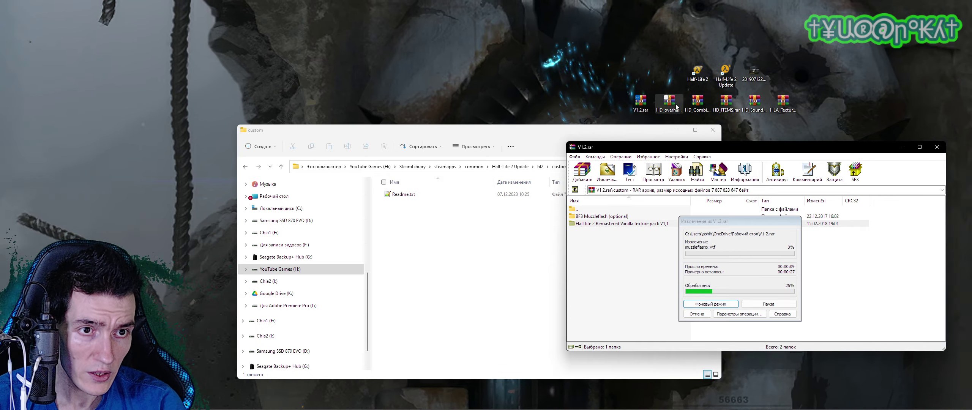
Step: Open HD_overhaul_MMOD_weapons.1.rar, examine the contents of its sound\weapons folder, and return to the V1.2.rar archive
click(668, 104)
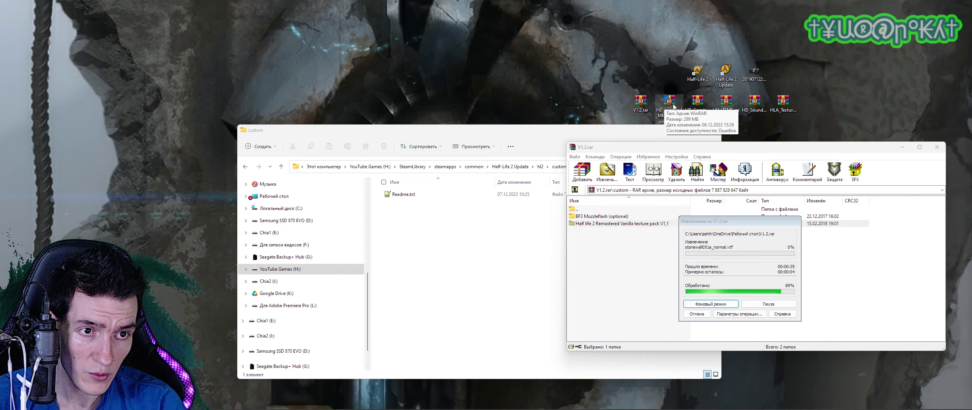
double_click(669, 103)
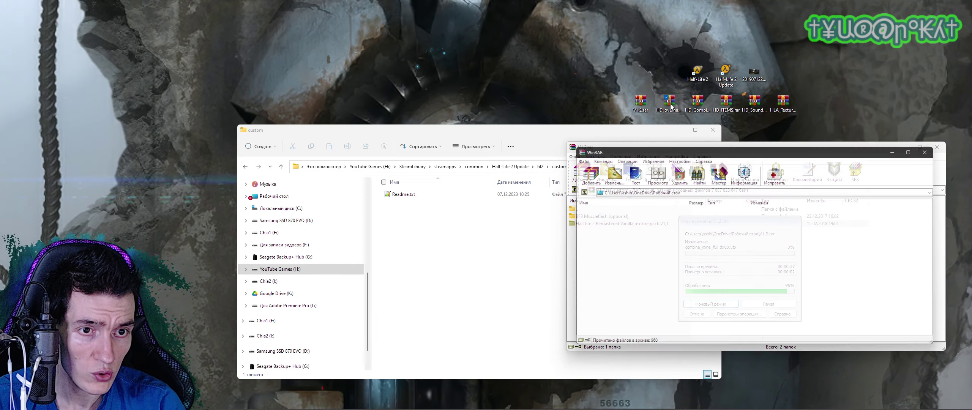
double_click(592, 216)
double_click(586, 238)
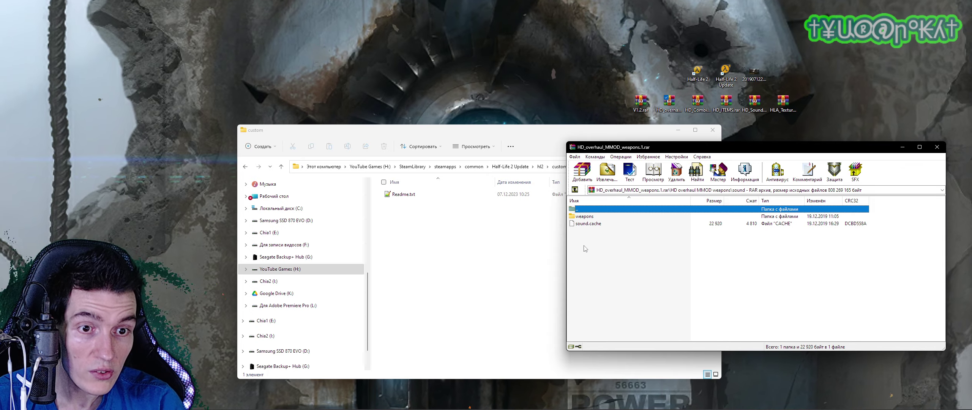
double_click(587, 216)
scroll(592, 228, down, 4)
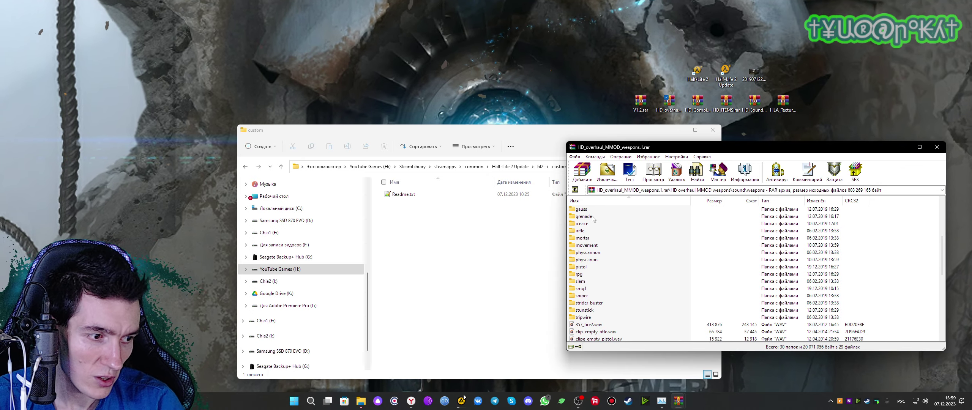
scroll(592, 216, up, 4)
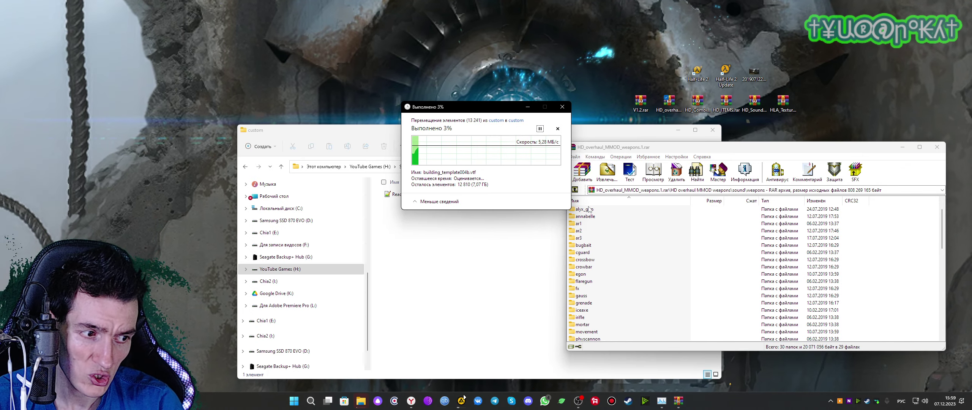
click(589, 209)
key(BackSpace)
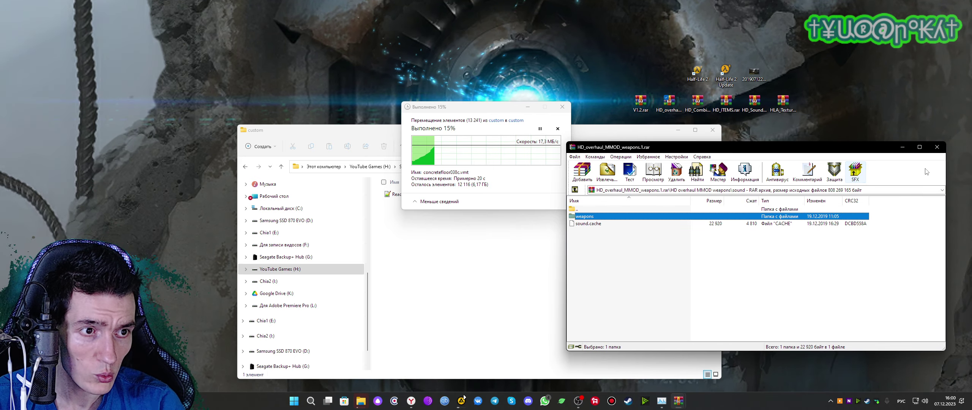
double_click(640, 100)
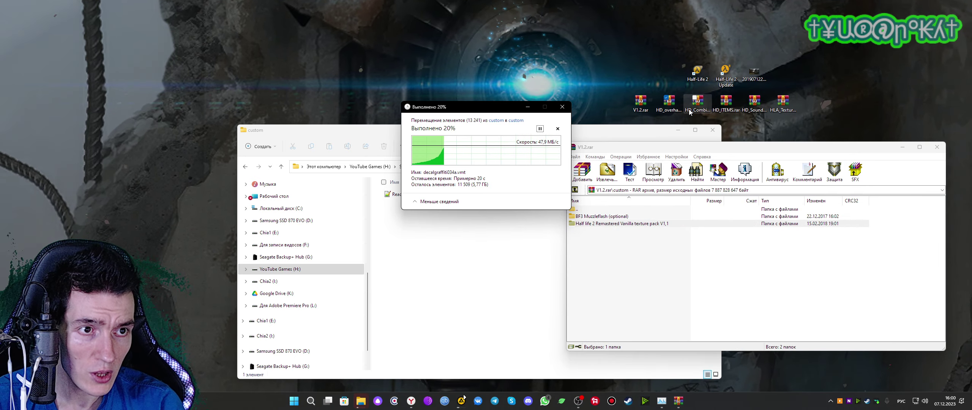
click(759, 106)
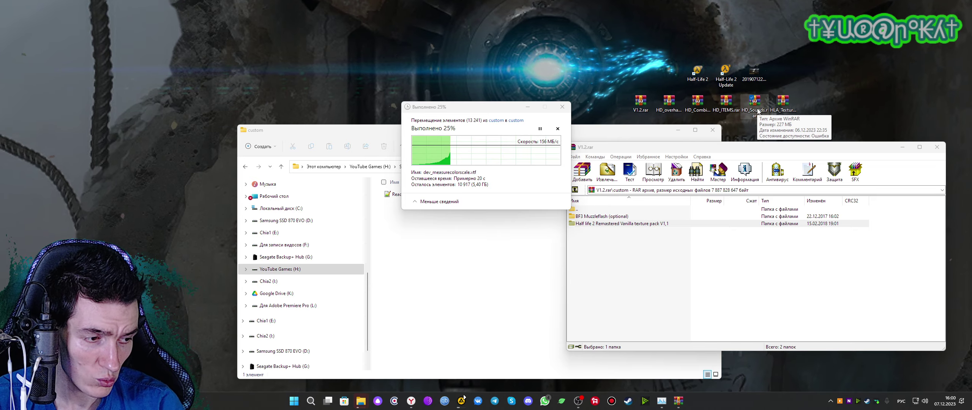
click(669, 102)
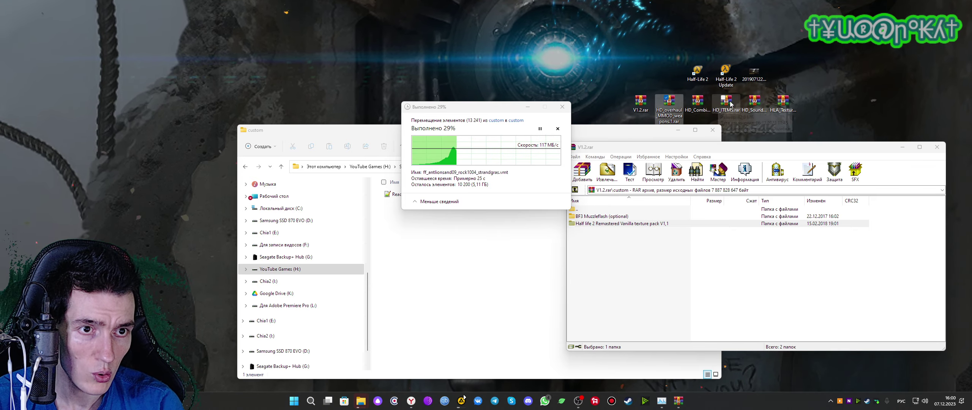
click(754, 101)
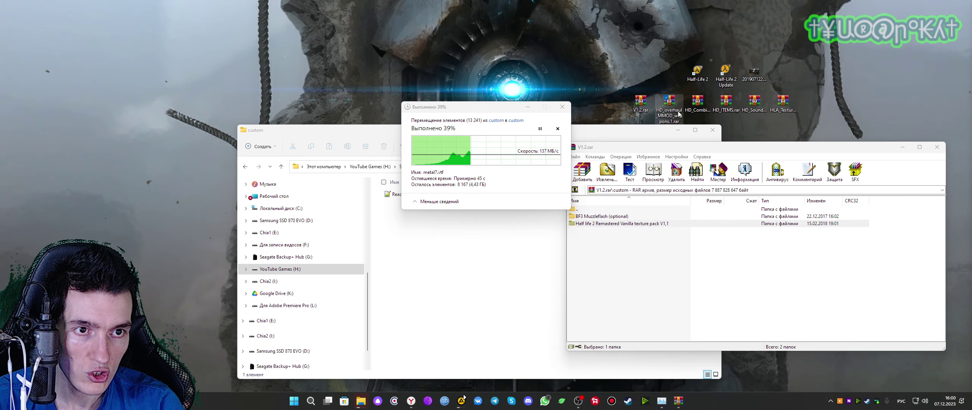
Step: Set HD_Sounds.rar apart from the other addon archives on the desktop and close the V1.2.rar archive
click(679, 103)
click(755, 108)
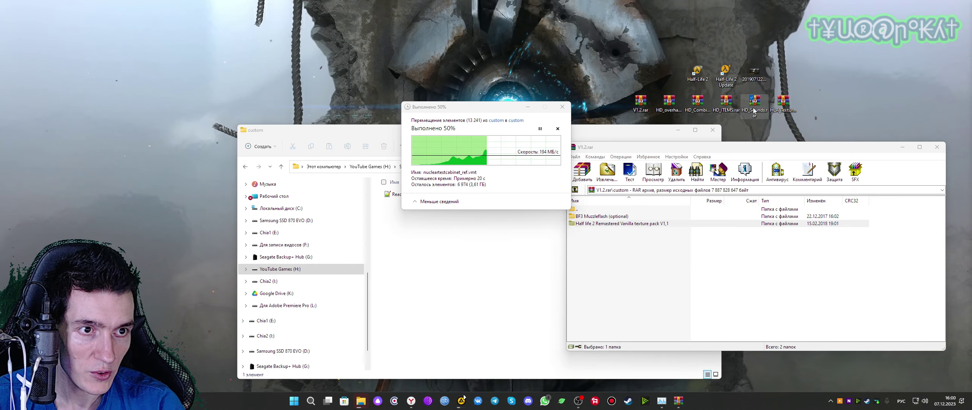
mouse_move(675, 108)
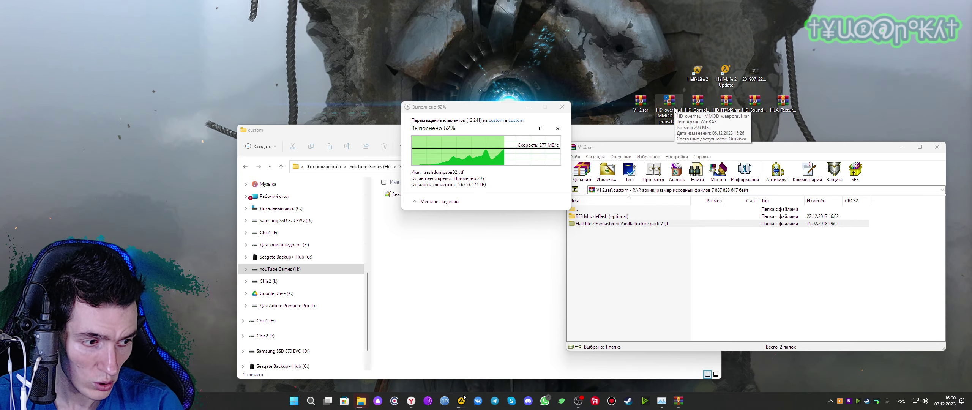
click(754, 110)
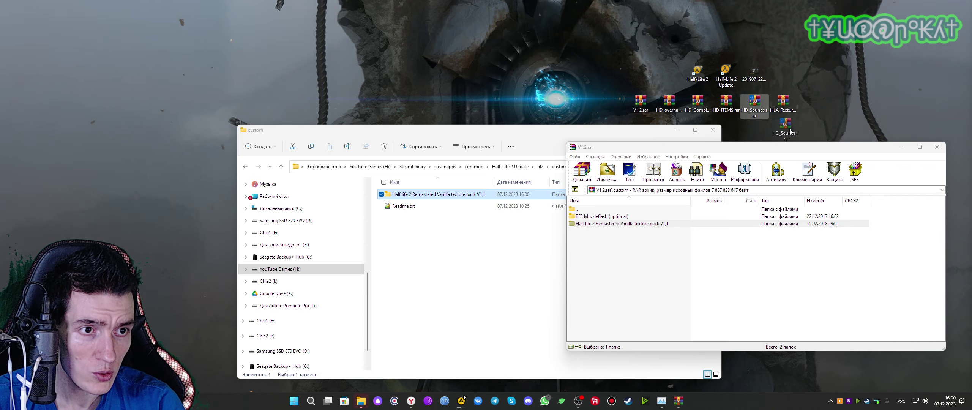
click(681, 121)
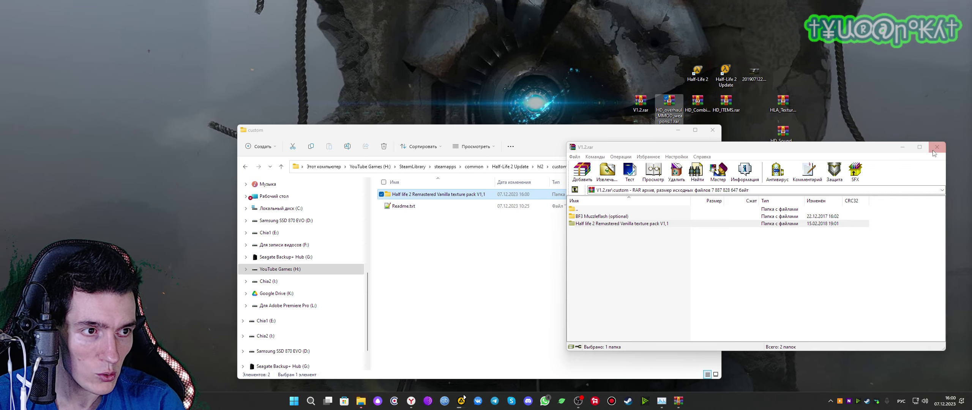
Step: Extract the HD overhaul MMOD weapons folder from HD_overhaul_MMOD_weapons.1.rar into the game's custom folder
double_click(672, 101)
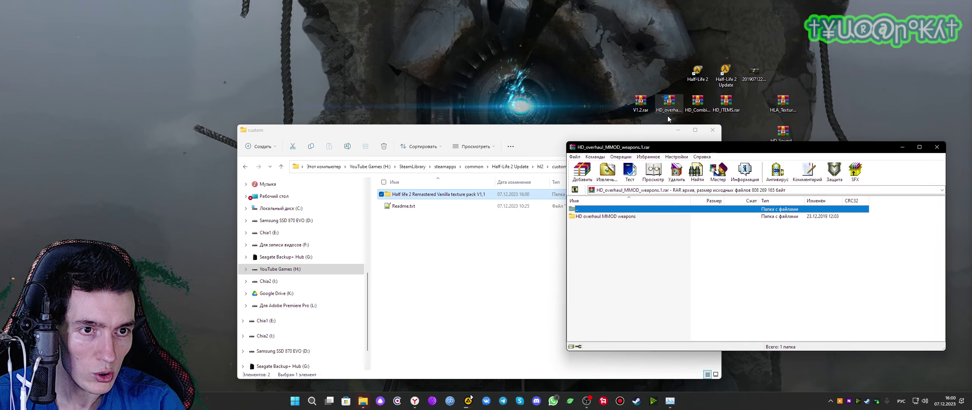
drag(599, 215, 469, 232)
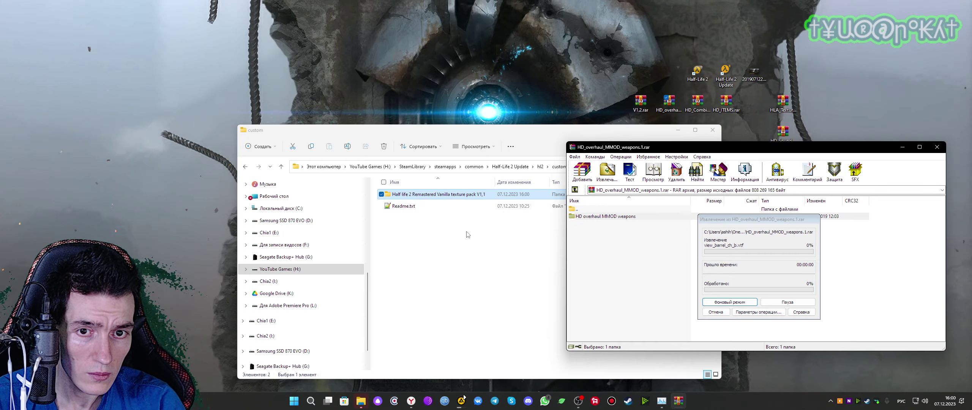
drag(778, 147, 773, 173)
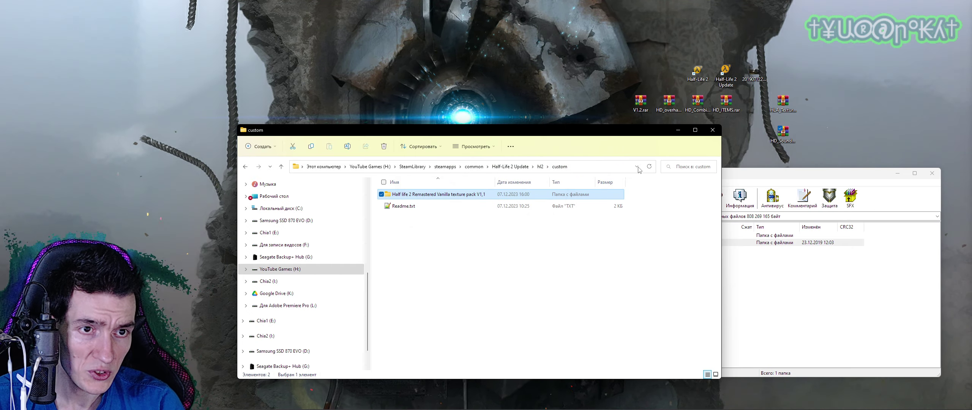
Step: Extract the HD Combine folder from the HD_Combine.rar archive on the desktop into the game's custom folder
click(697, 106)
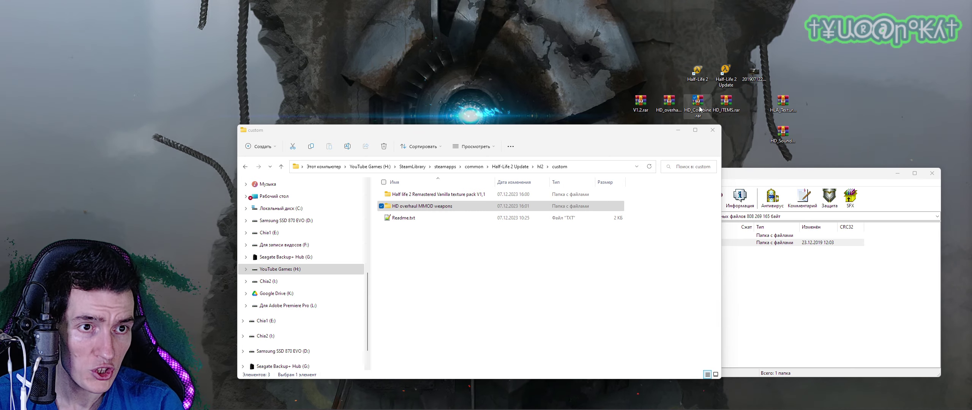
double_click(700, 109)
drag(588, 216, 463, 254)
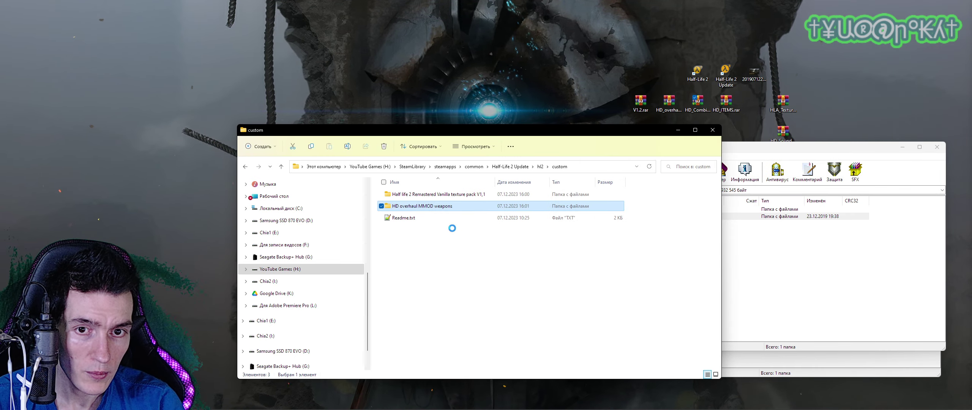
Step: Extract the HD ITEMS folder from the HD_ITEMS.rar archive on the desktop into the game's custom folder
click(726, 103)
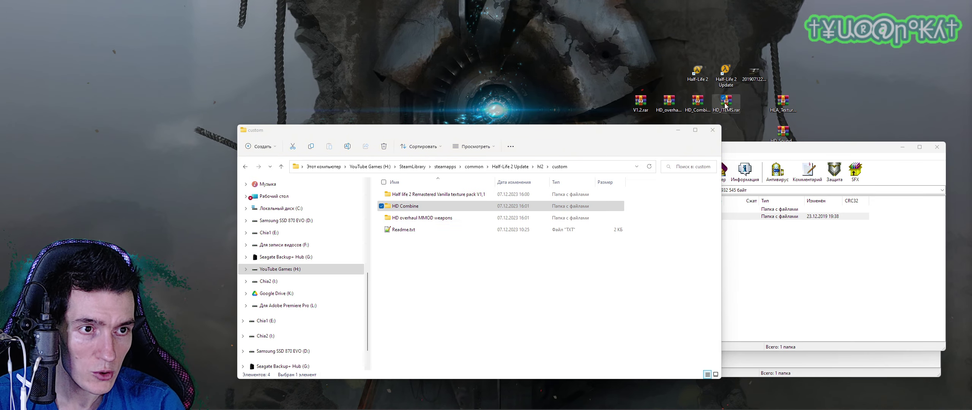
double_click(725, 102)
drag(585, 216, 461, 284)
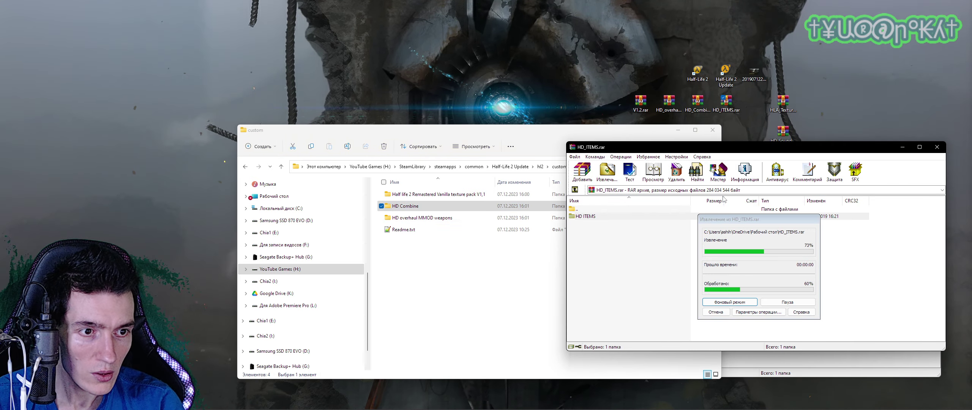
Step: Extract the HLA Textures folder from HLA_Textures.rar into the game's custom folder, then close the custom folder window
click(772, 102)
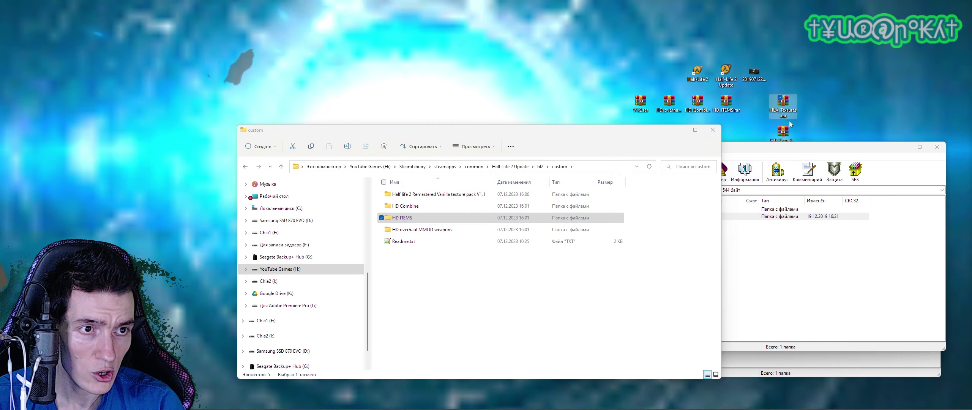
double_click(782, 107)
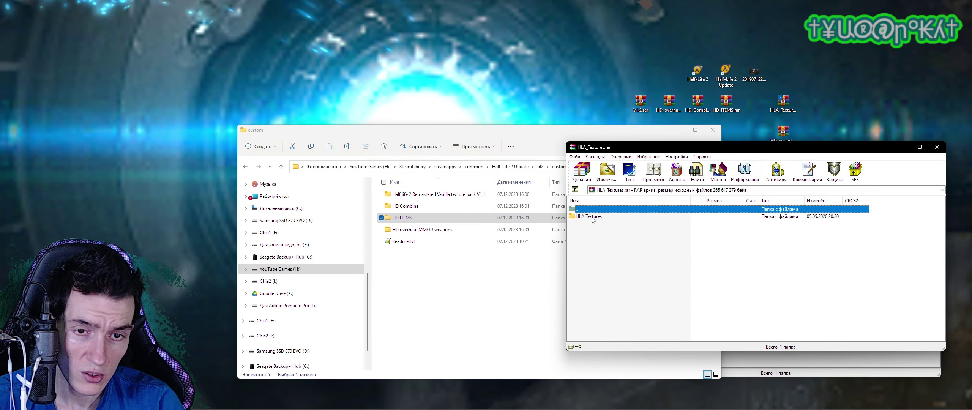
drag(590, 217, 434, 284)
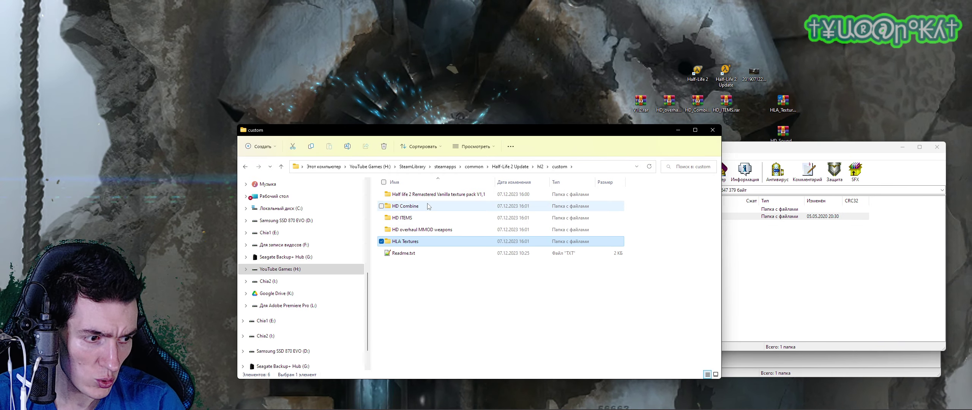
click(712, 129)
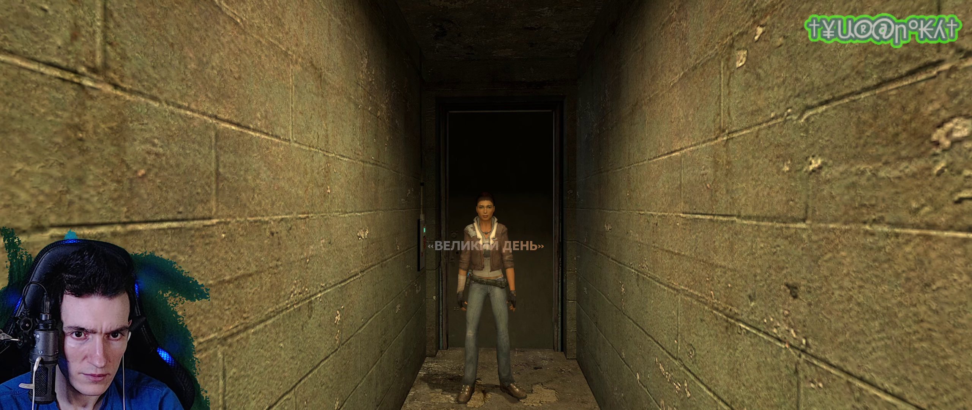
key(w)
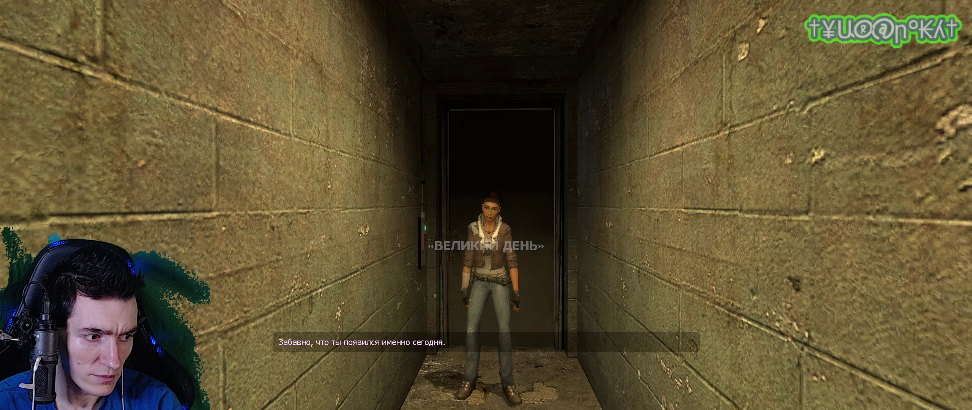
key(w)
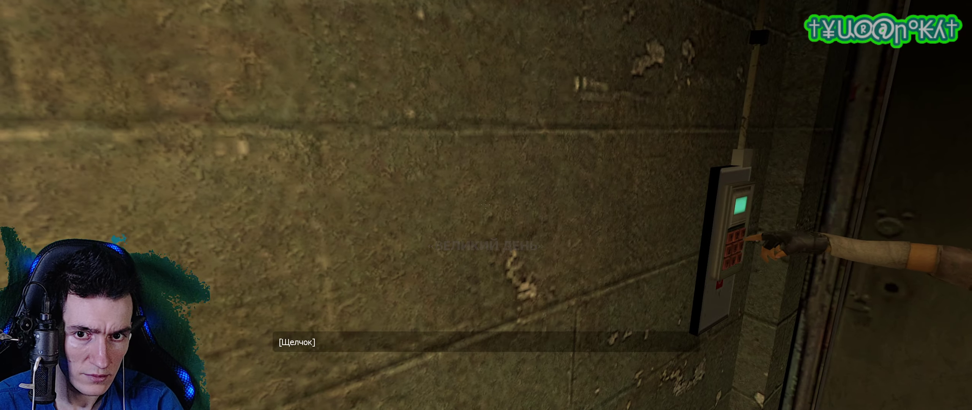
mouse_move(486, 205)
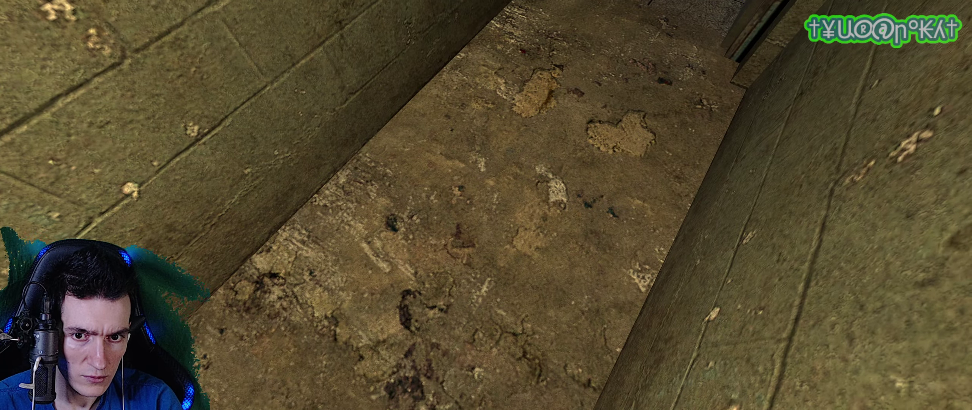
key(w)
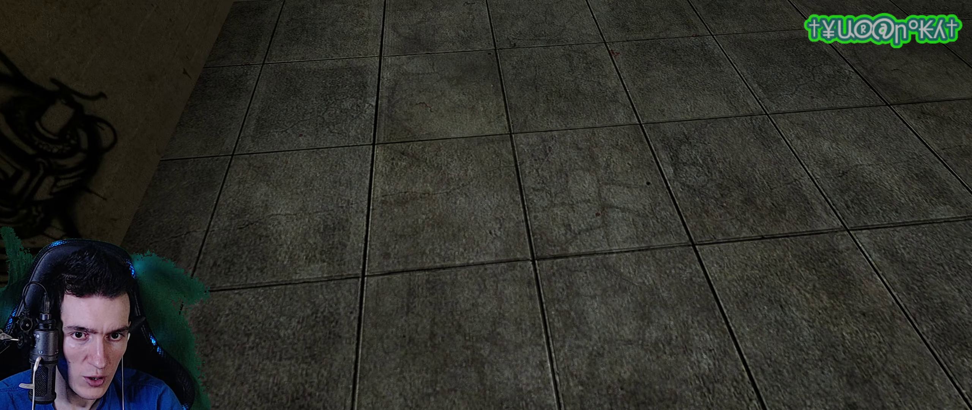
key(w)
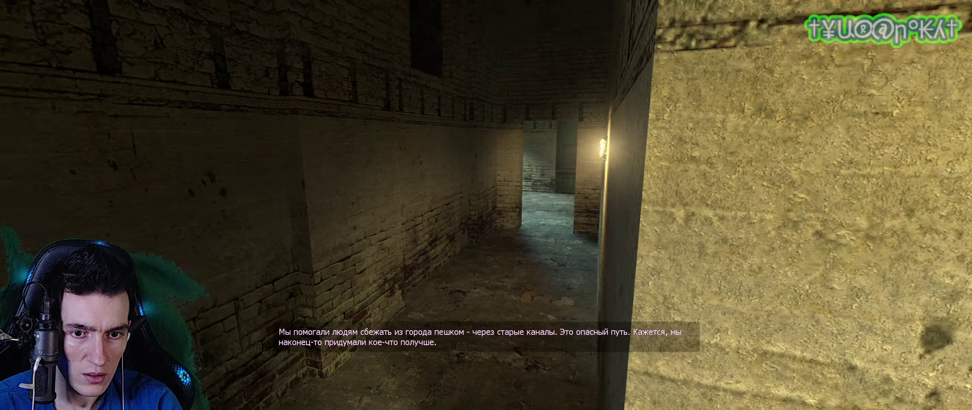
key(w)
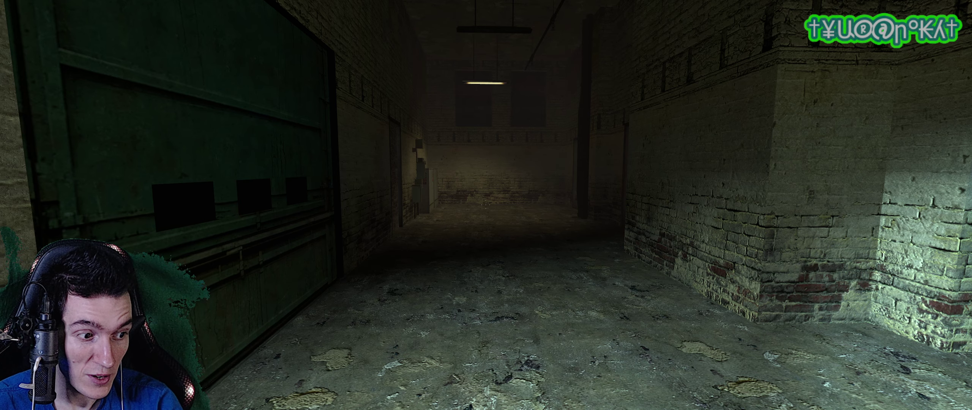
key(w)
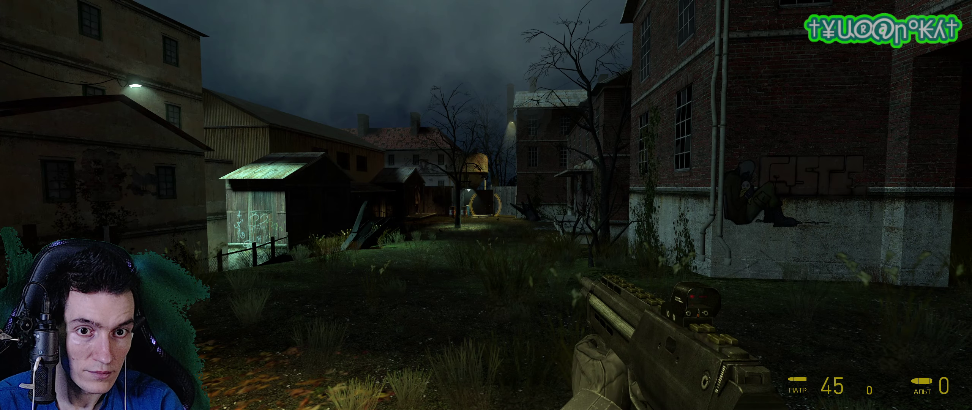
key(1)
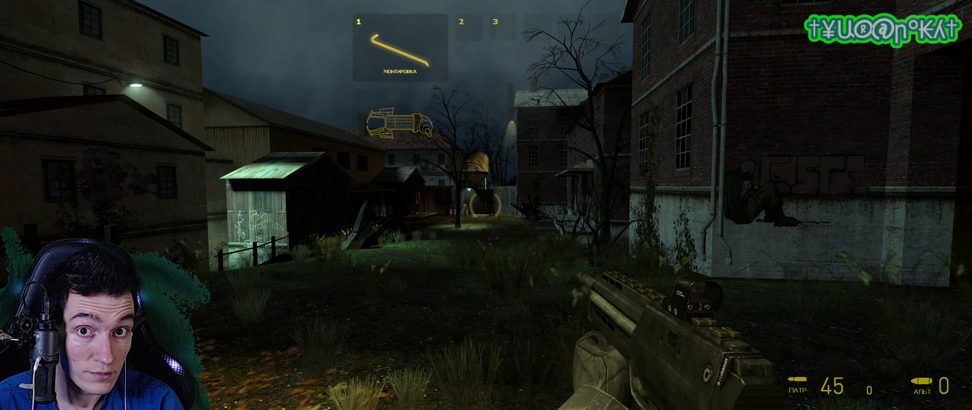
click(485, 205)
key(w)
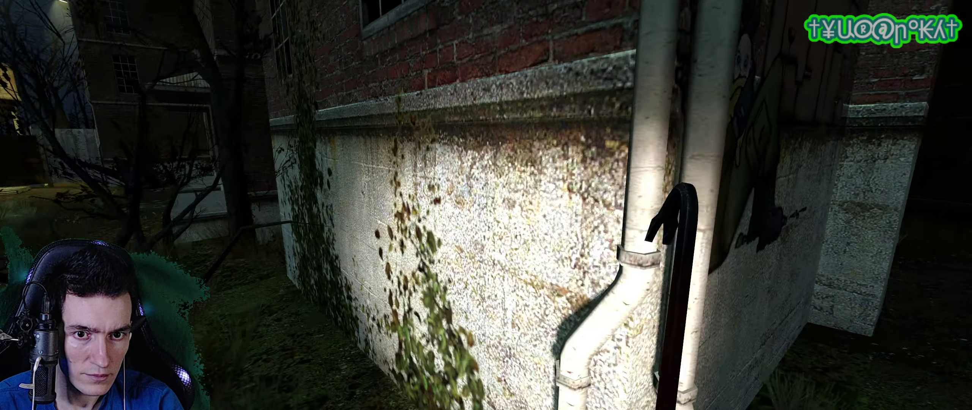
key(f)
click(486, 205)
click(486, 205)
click(486, 205)
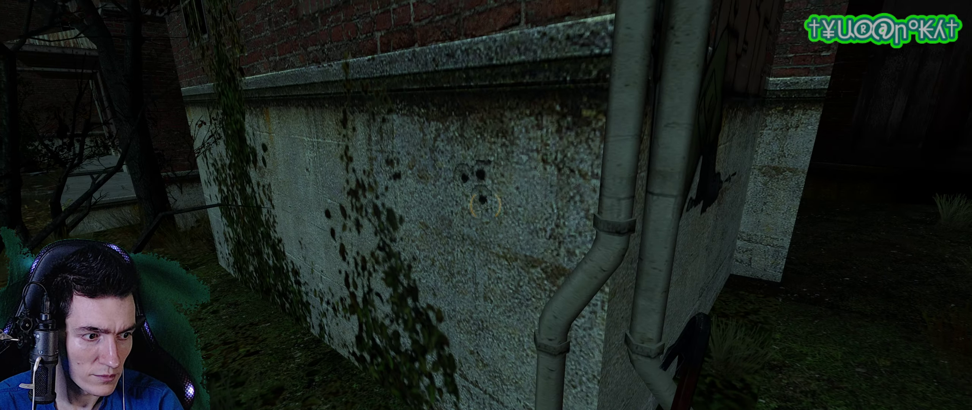
key(1)
click(486, 205)
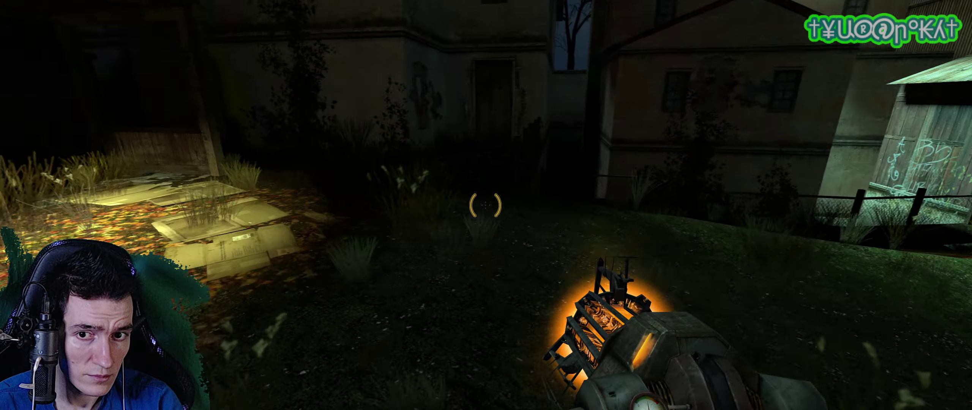
right_click(486, 205)
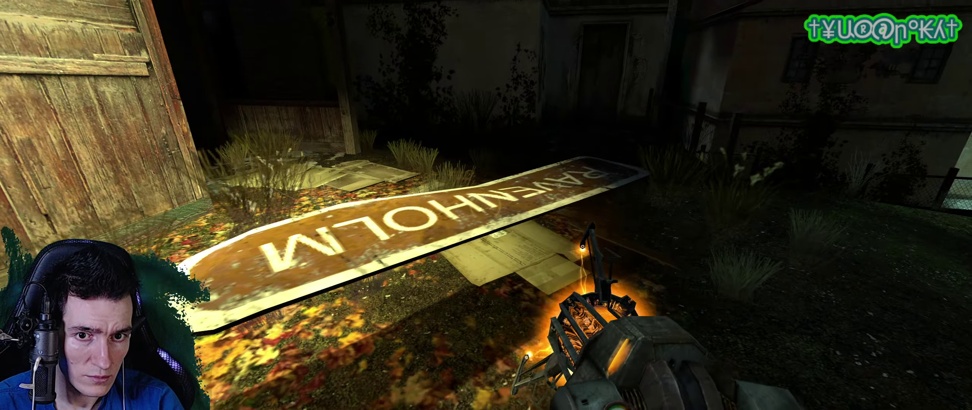
click(485, 205)
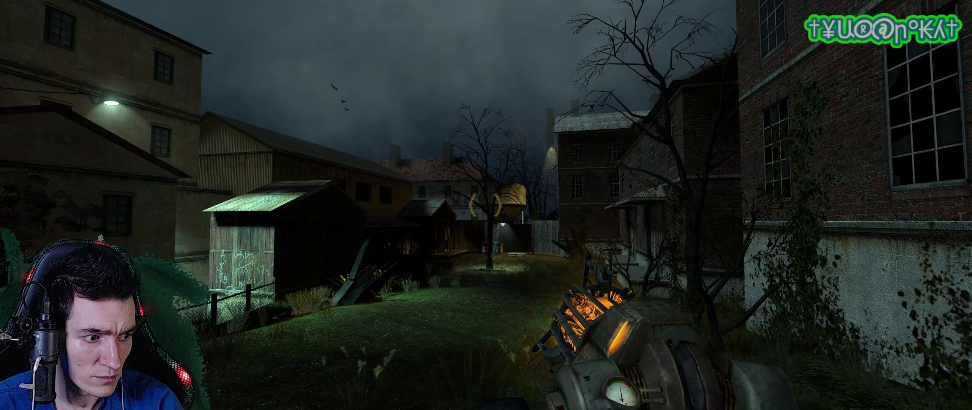
Step: Lower the music volume to nearly its minimum in the game's audio settings and apply the change
key(Escape)
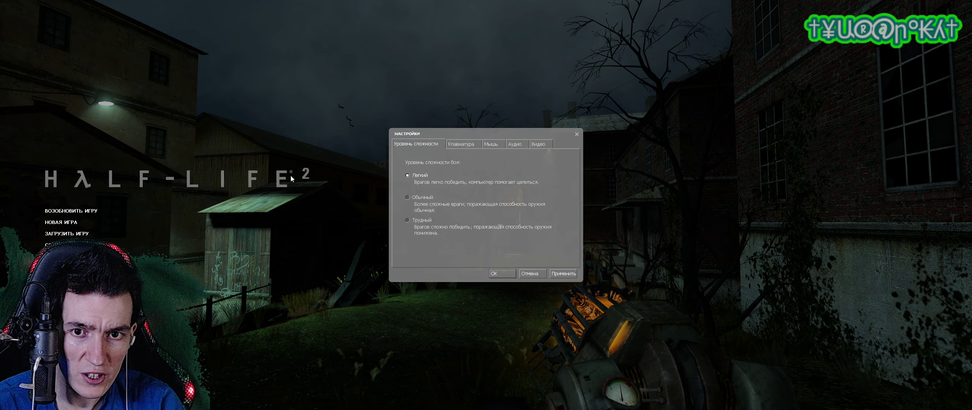
click(523, 144)
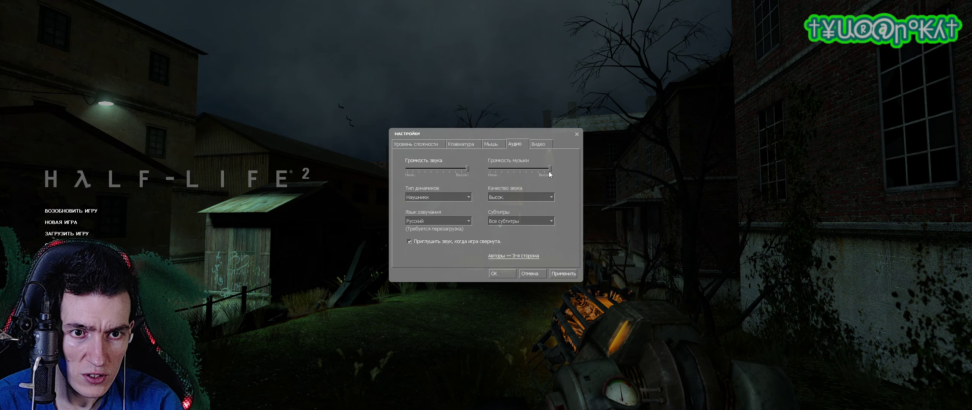
mouse_move(512, 168)
mouse_down()
mouse_move(497, 179)
mouse_move(492, 168)
mouse_up()
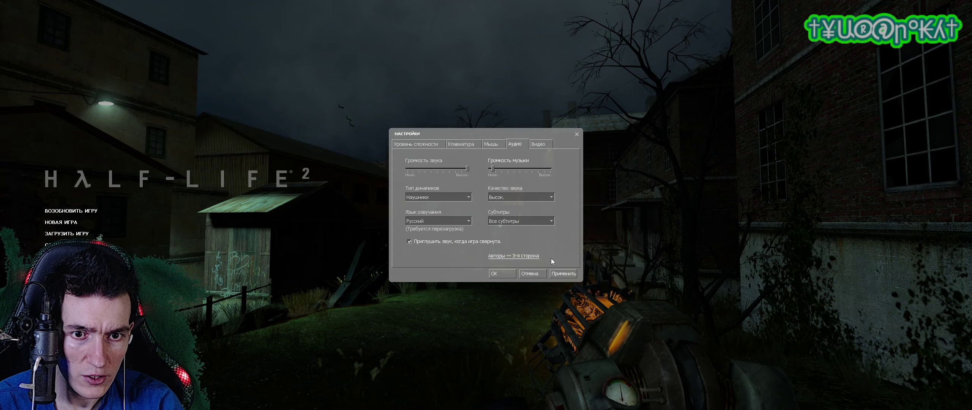
click(508, 274)
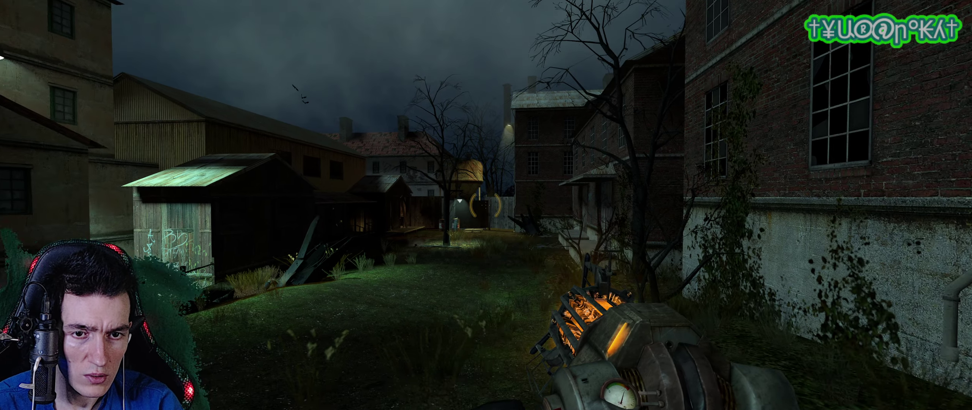
key(2)
key(w)
click(486, 205)
click(486, 205)
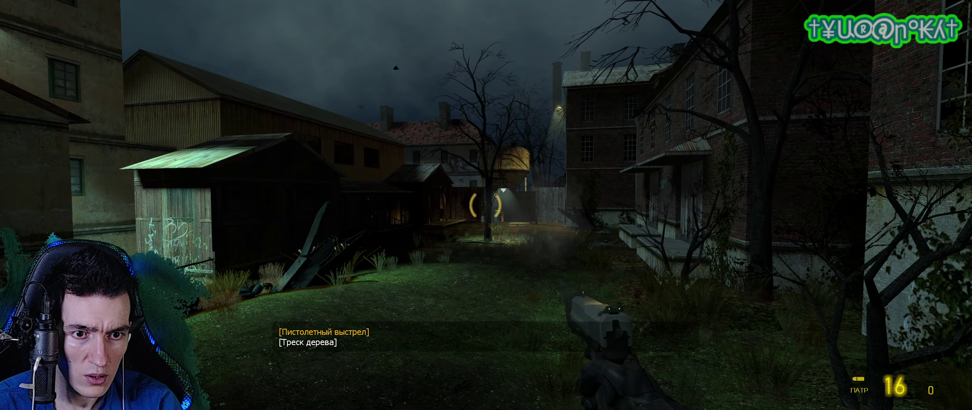
click(486, 205)
click(486, 205)
click(486, 205)
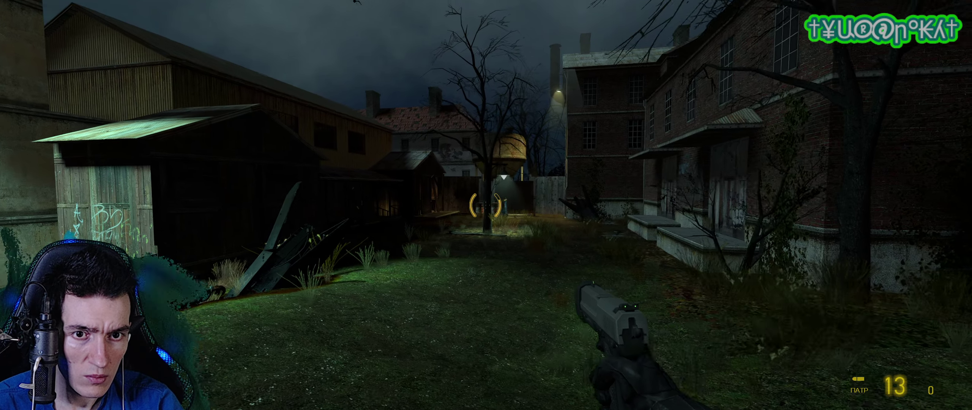
click(486, 205)
click(486, 205)
key(2)
click(486, 205)
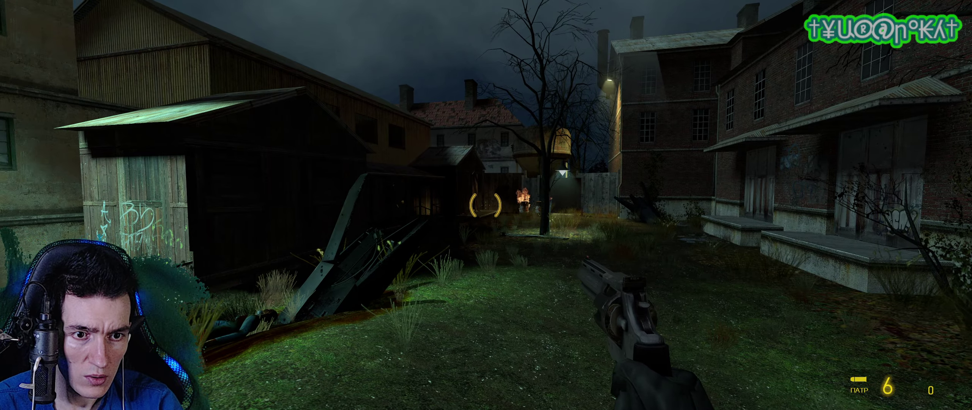
click(486, 205)
key(w)
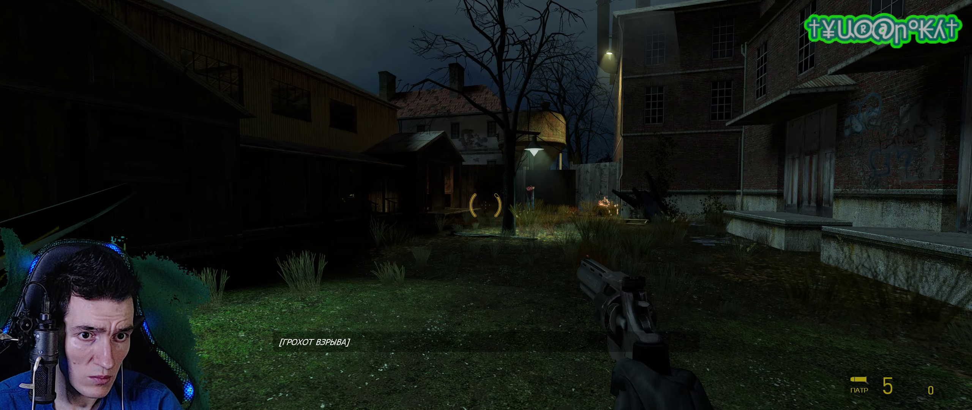
key(3)
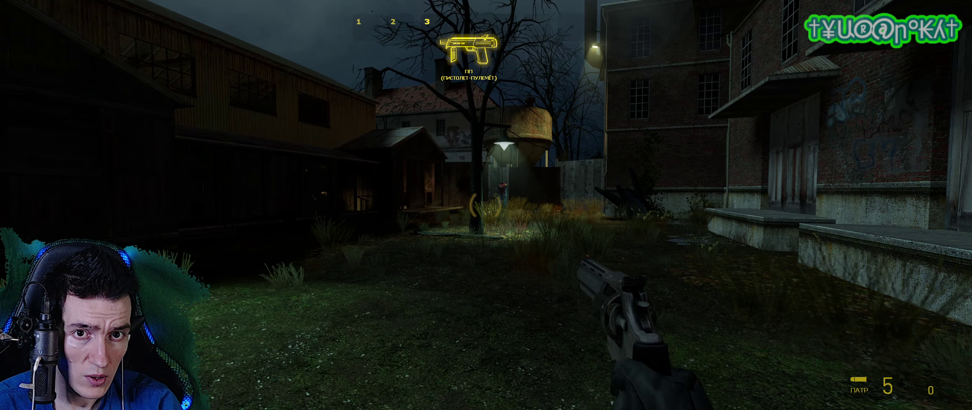
click(485, 204)
click(486, 205)
click(485, 205)
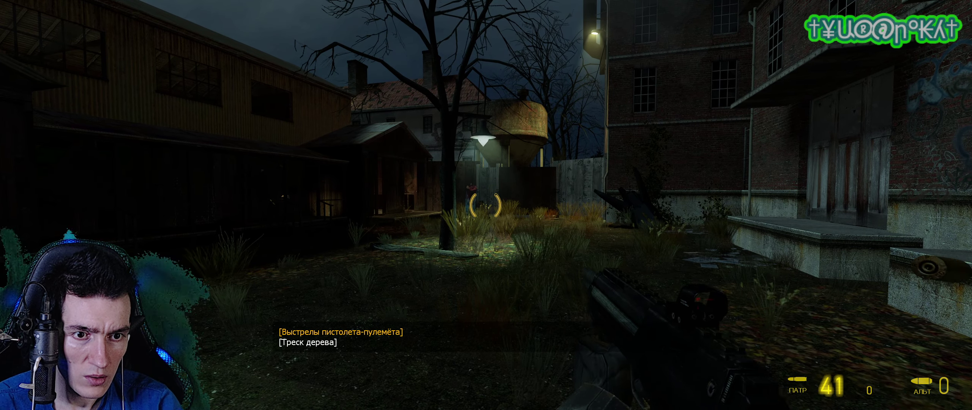
click(486, 205)
click(486, 205)
click(486, 205)
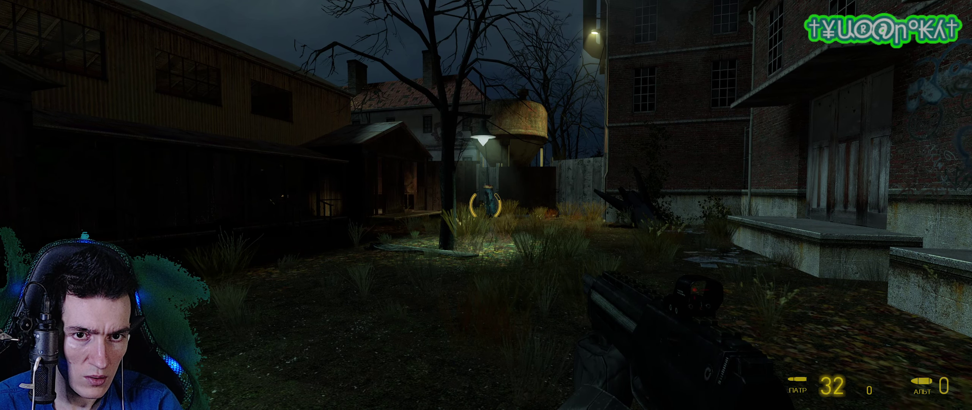
key(1)
click(486, 205)
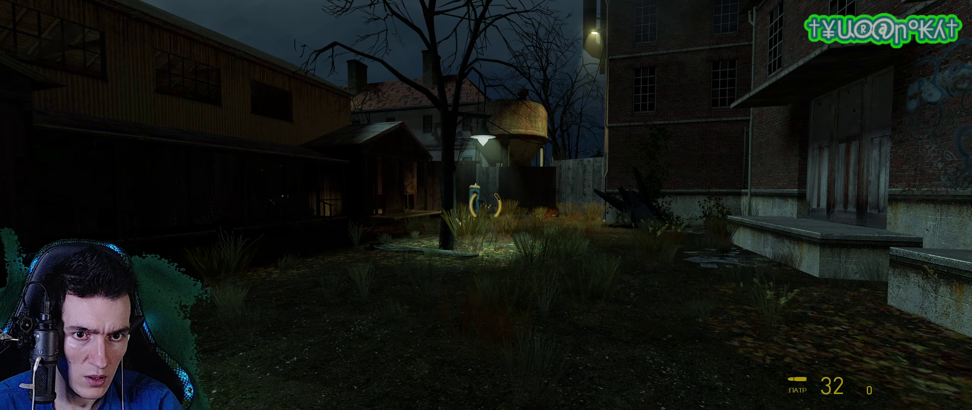
key(w)
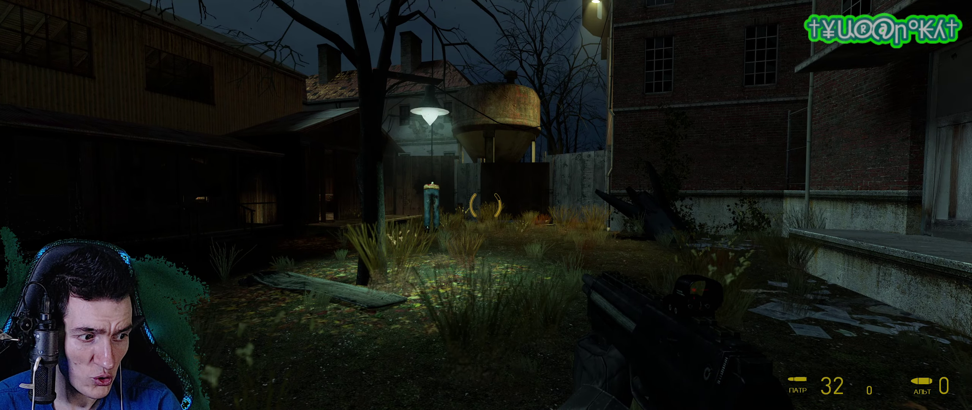
key(w)
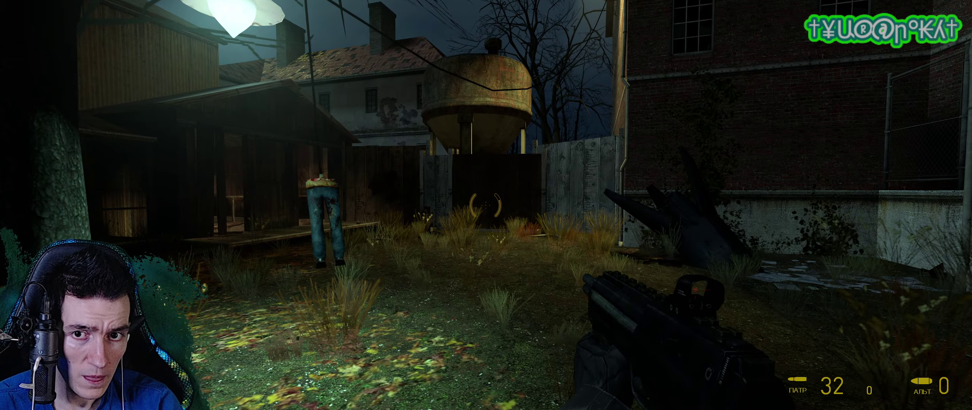
key(w)
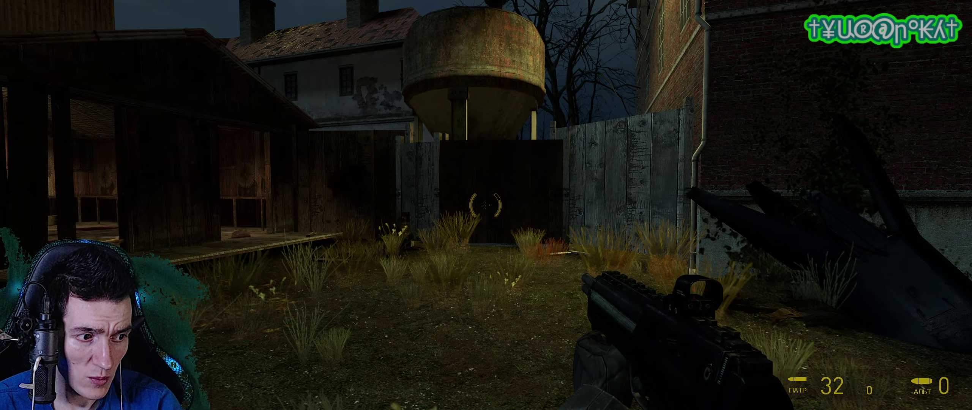
key(w)
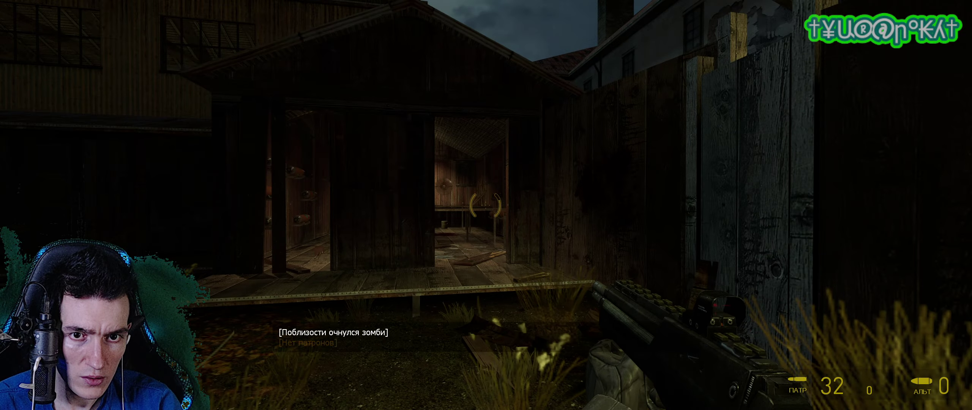
right_click(486, 205)
key(w)
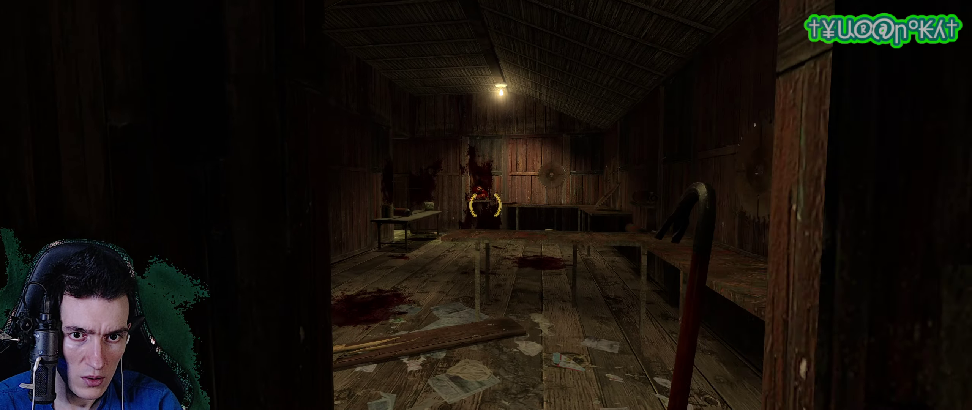
key(w)
mouse_move(485, 205)
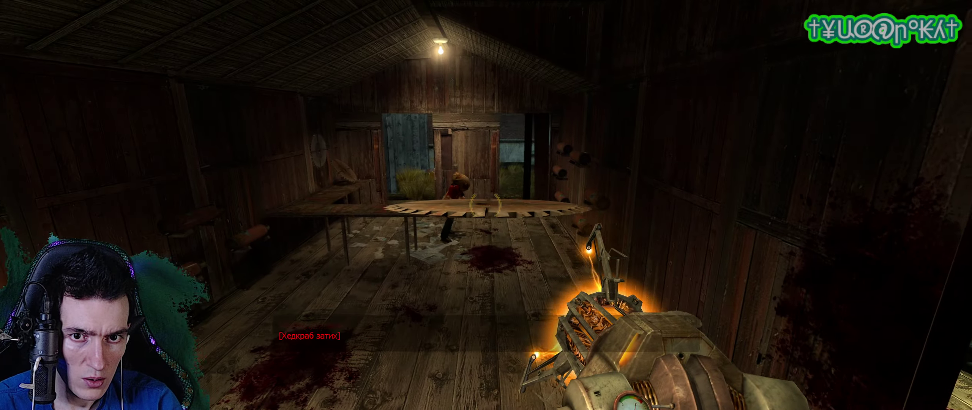
click(485, 205)
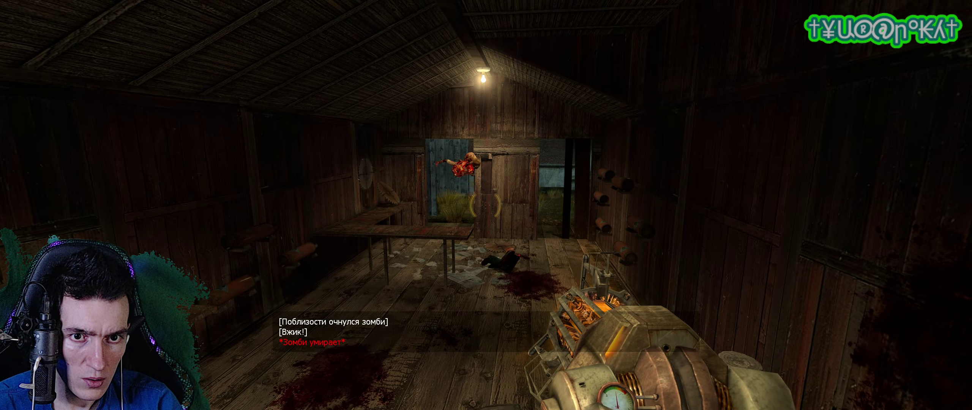